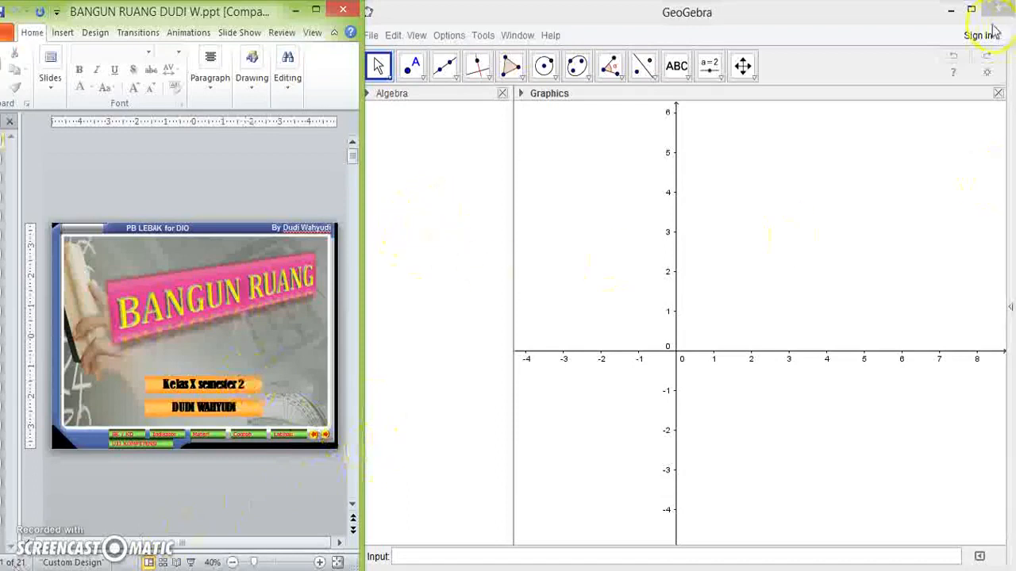
- Minimize the PowerPoint presentation and widen the GeoGebra window across the desktop
{"action": "left_click", "coordinate": [970, 11]}
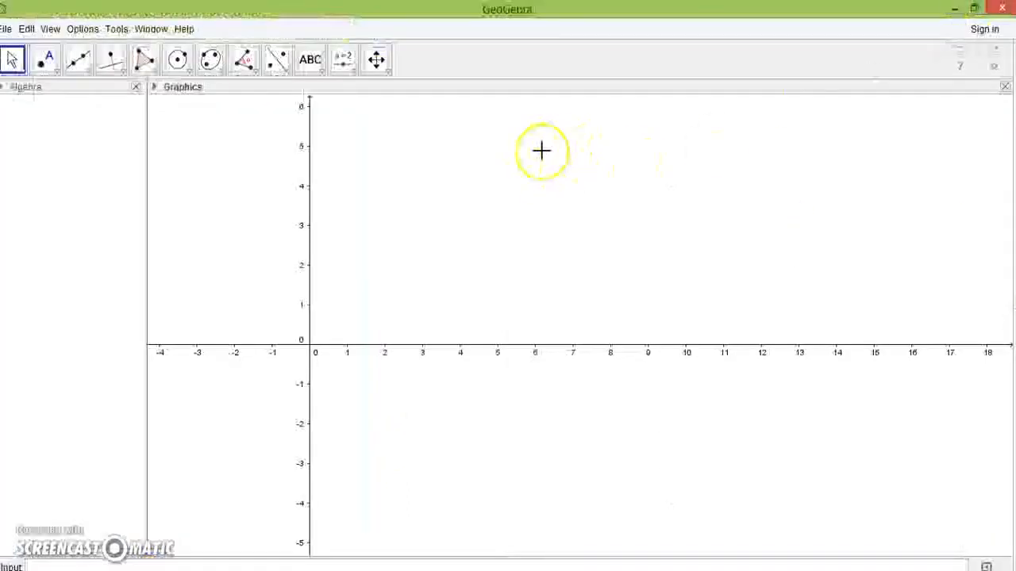
{"action": "left_click", "coordinate": [974, 8]}
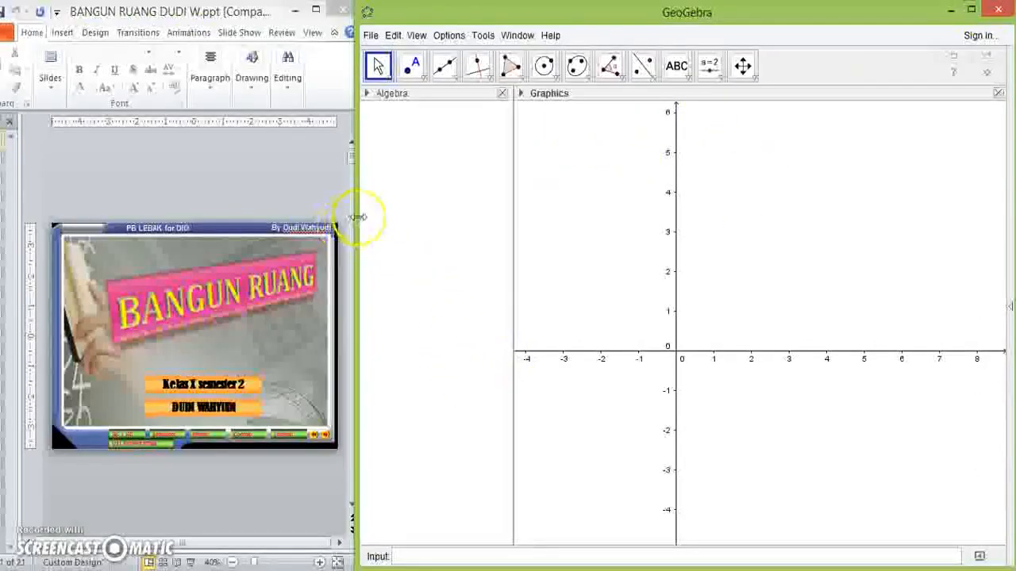
{"action": "left_click", "coordinate": [336, 12]}
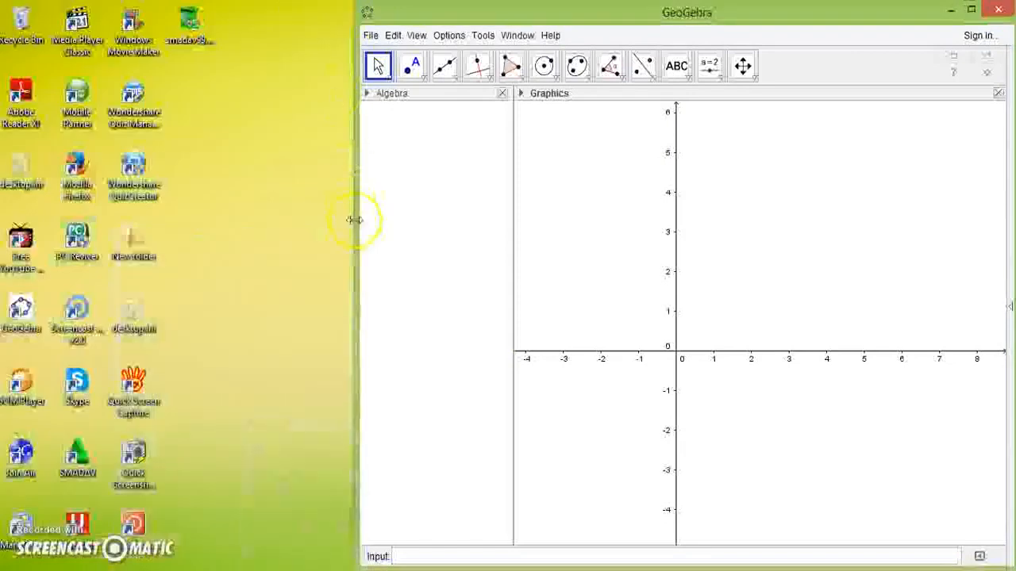
{"action": "left_click_drag", "start_coordinate": [356, 227], "coordinate": [9, 253]}
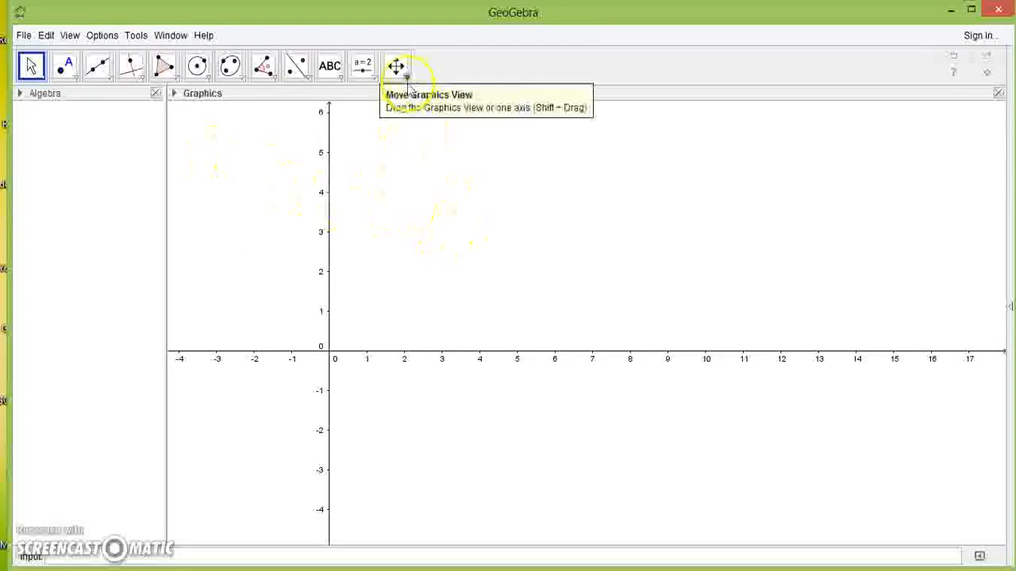
- Show the 3D Graphics view and hide the horizontal plane in it
{"action": "left_click", "coordinate": [71, 35]}
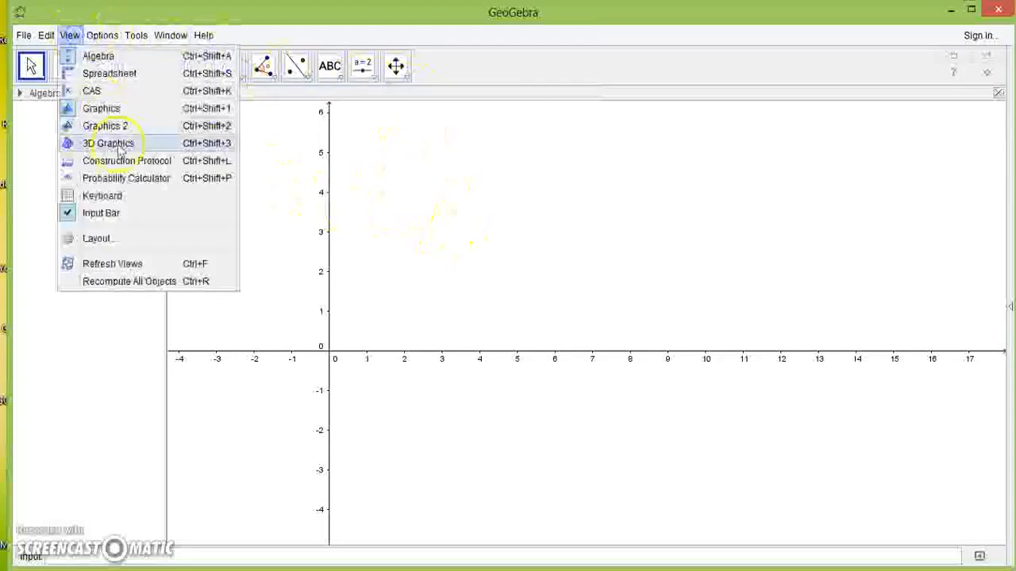
{"action": "left_click", "coordinate": [119, 148]}
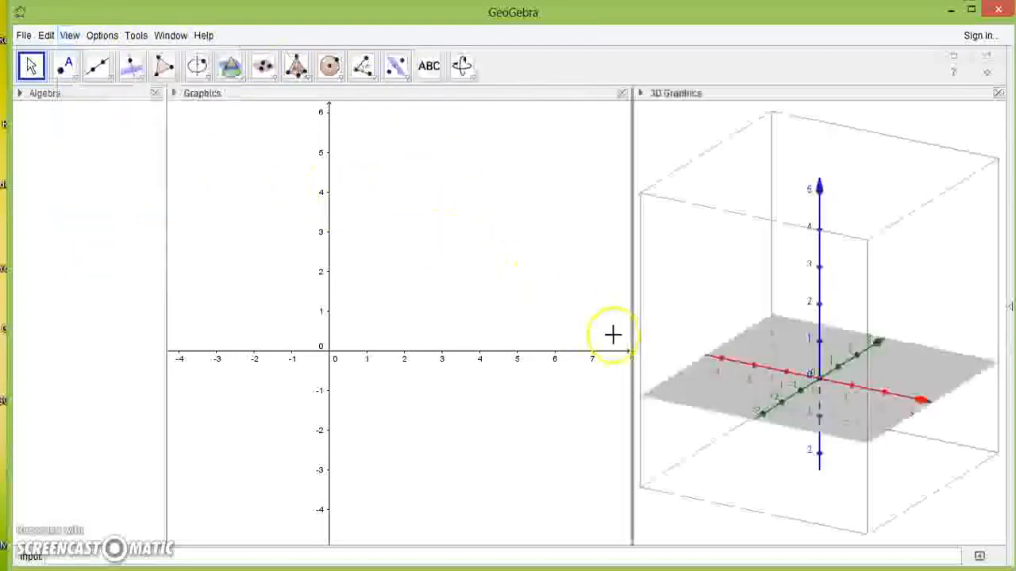
{"action": "left_click", "coordinate": [640, 94]}
{"action": "left_click", "coordinate": [678, 110]}
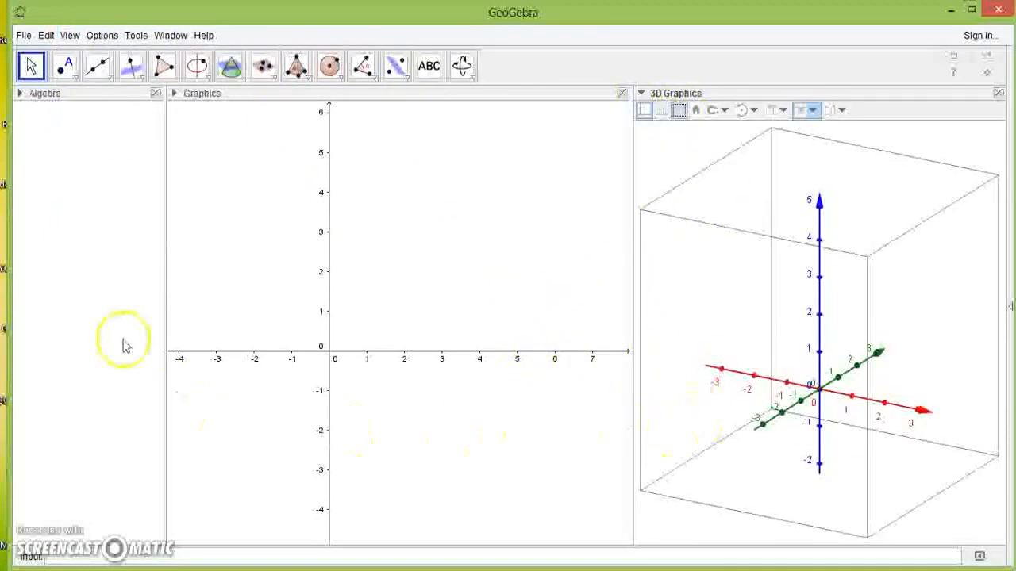
- Narrow the Algebra view and show the grid in the 2D Graphics view
{"action": "left_click_drag", "start_coordinate": [166, 288], "coordinate": [134, 290]}
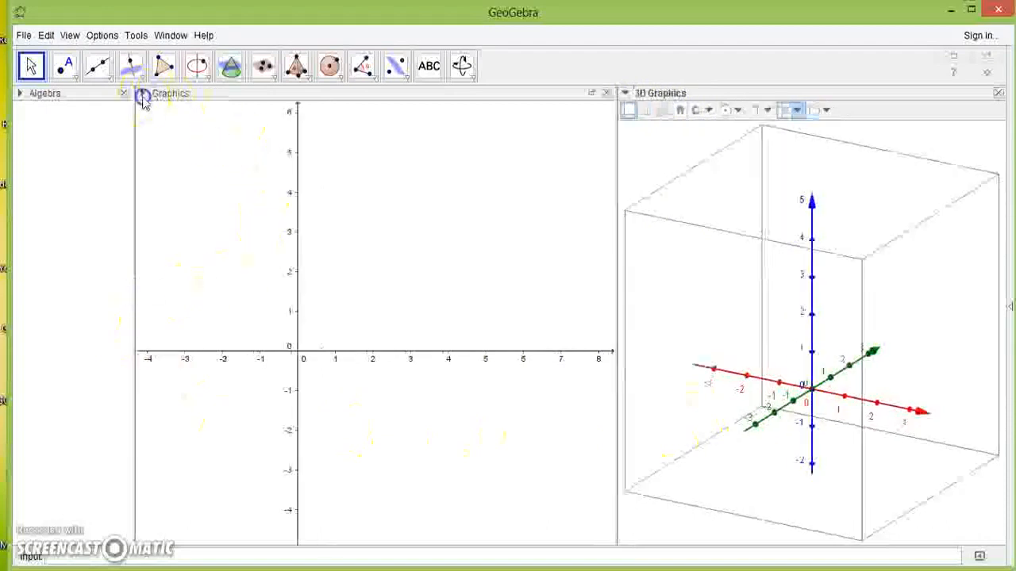
{"action": "left_click", "coordinate": [142, 94]}
{"action": "left_click", "coordinate": [158, 110]}
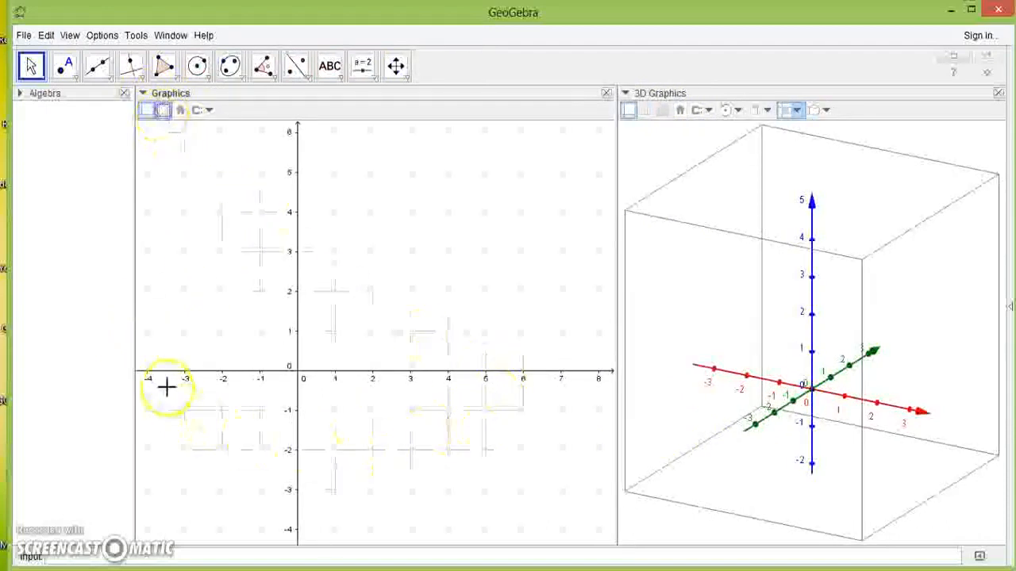
{"action": "left_click_drag", "start_coordinate": [133, 360], "coordinate": [123, 363]}
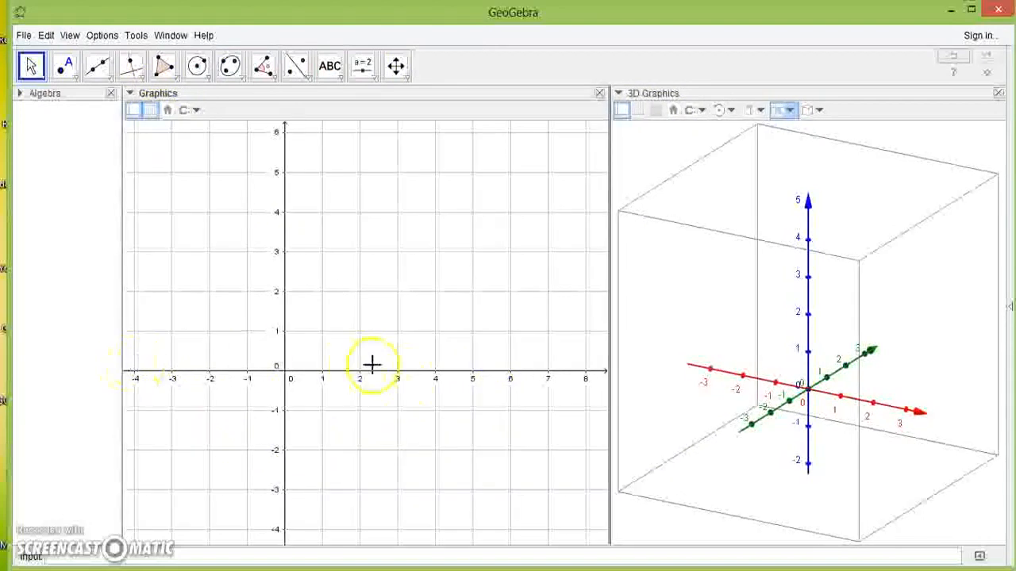
{"action": "left_click", "coordinate": [395, 65]}
{"action": "left_click_drag", "start_coordinate": [400, 243], "coordinate": [313, 303]}
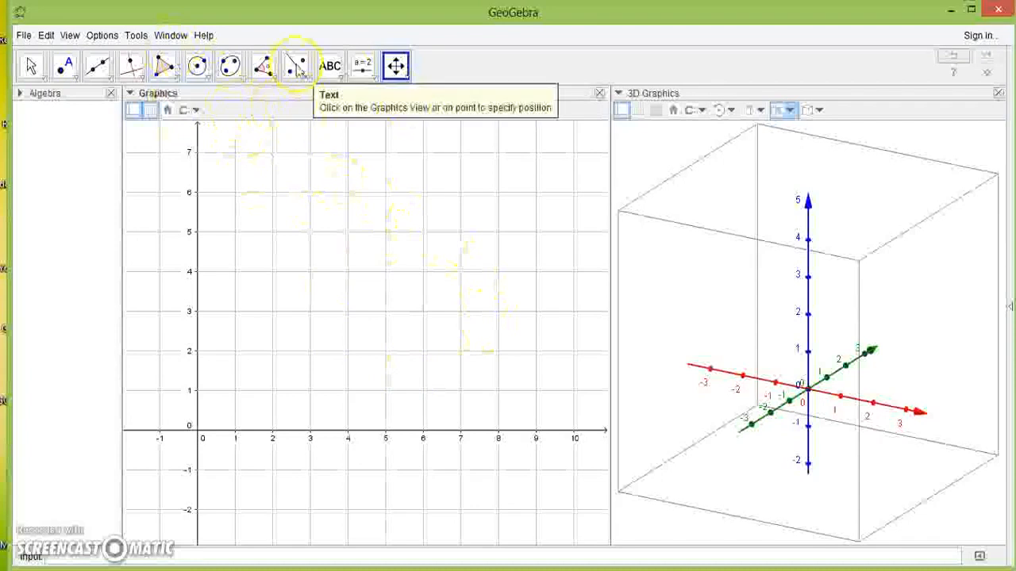
- Close and reopen the 3D Graphics view
{"action": "left_click", "coordinate": [70, 35]}
{"action": "left_click", "coordinate": [126, 144]}
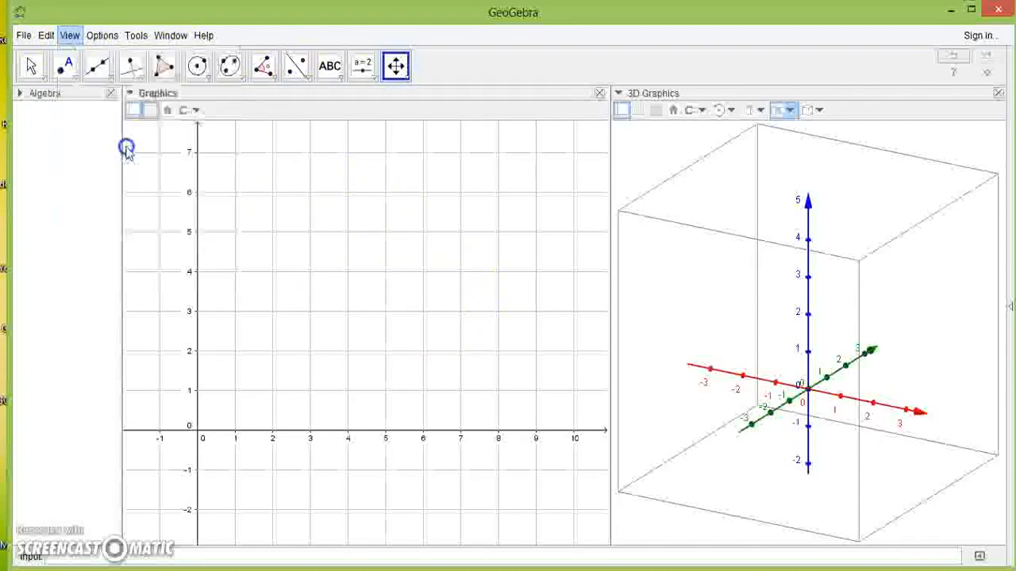
{"action": "left_click", "coordinate": [70, 34]}
{"action": "left_click", "coordinate": [109, 145]}
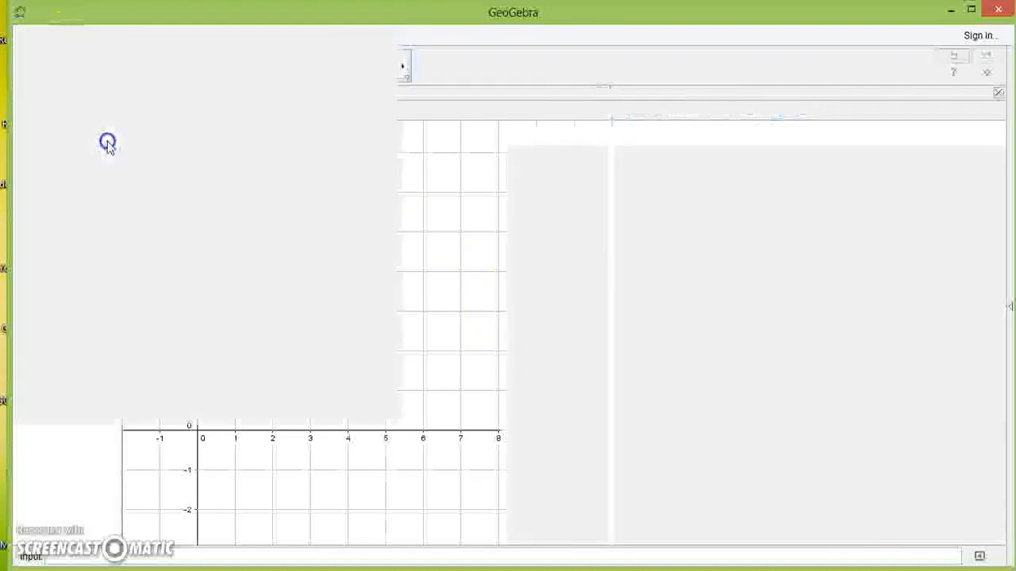
- Draw a square polygon in the 2D Graphics view with vertices A (1, 1), B (4, 1), C (4, 4) and D (1, 4)
{"action": "left_click", "coordinate": [163, 70]}
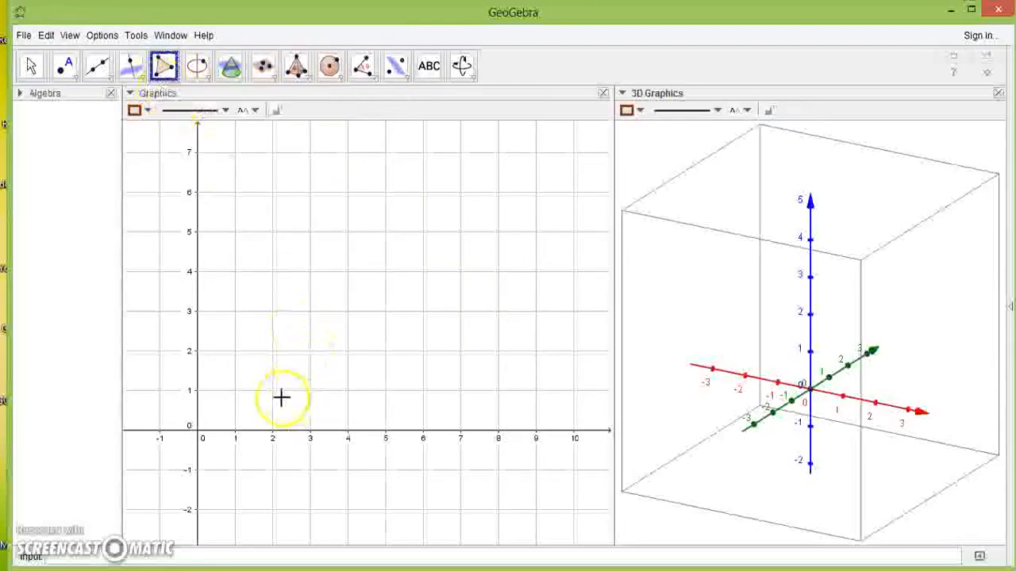
{"action": "left_click", "coordinate": [237, 392]}
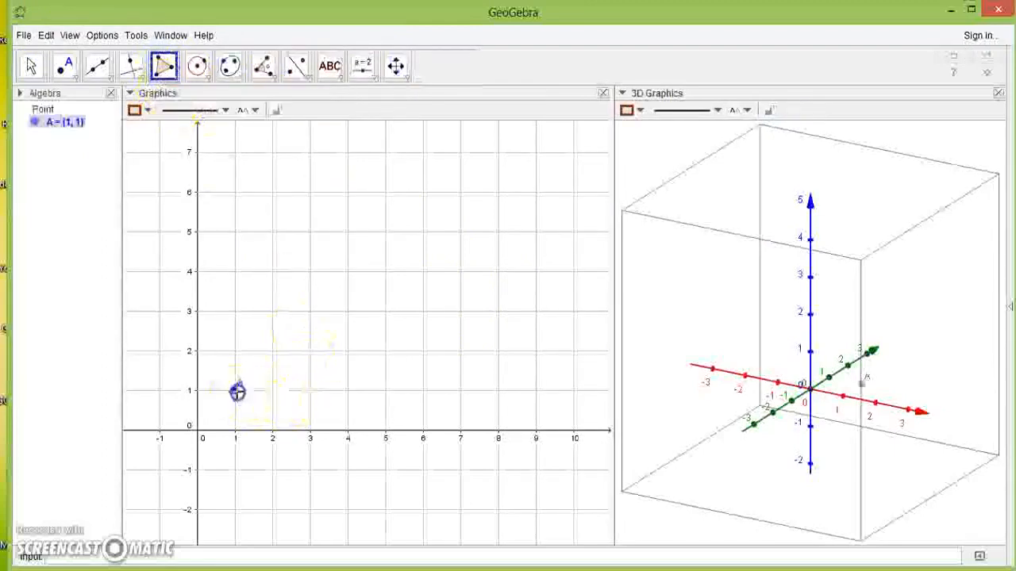
{"action": "left_click", "coordinate": [348, 394]}
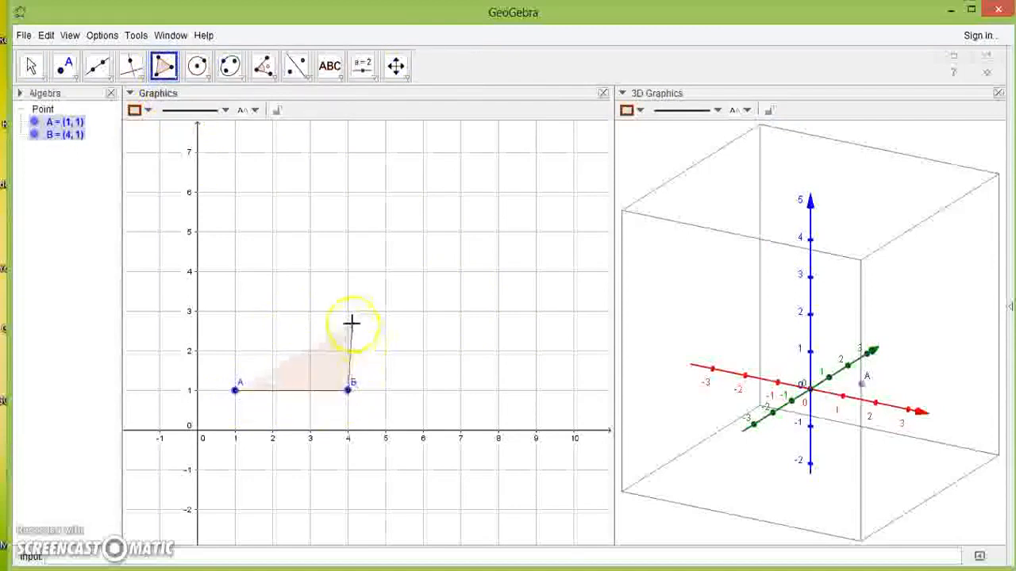
{"action": "left_click", "coordinate": [349, 272]}
{"action": "left_click", "coordinate": [235, 272]}
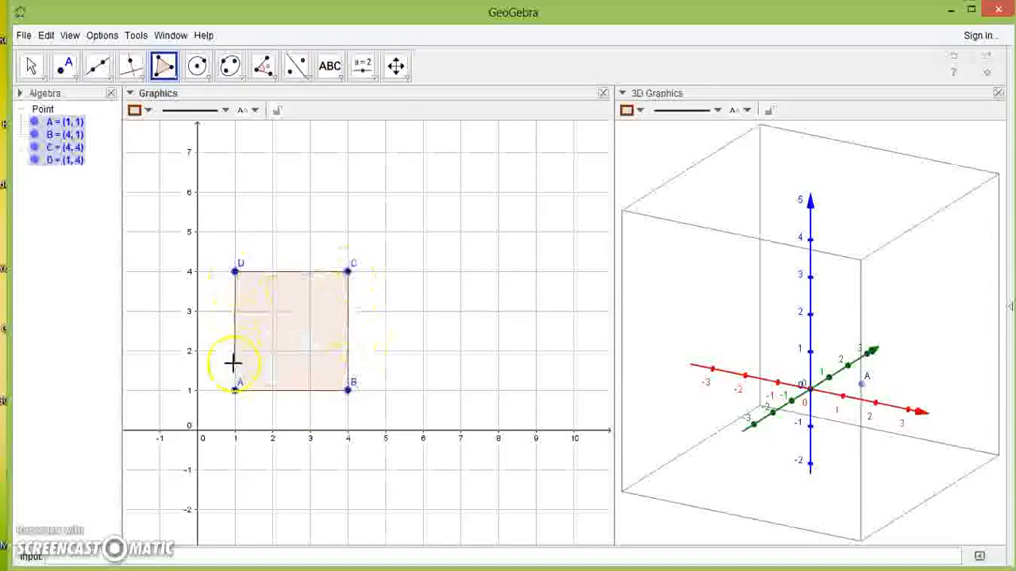
{"action": "left_click", "coordinate": [235, 389]}
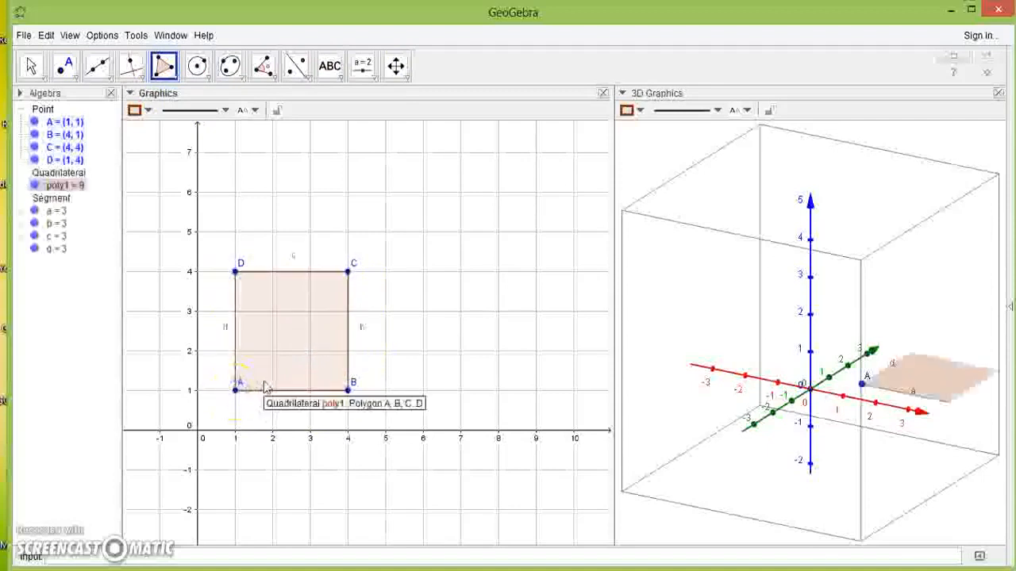
- Widen the 3D Graphics view and hide the labels of the square's segments a, b, c and d
{"action": "left_click_drag", "start_coordinate": [613, 306], "coordinate": [481, 342]}
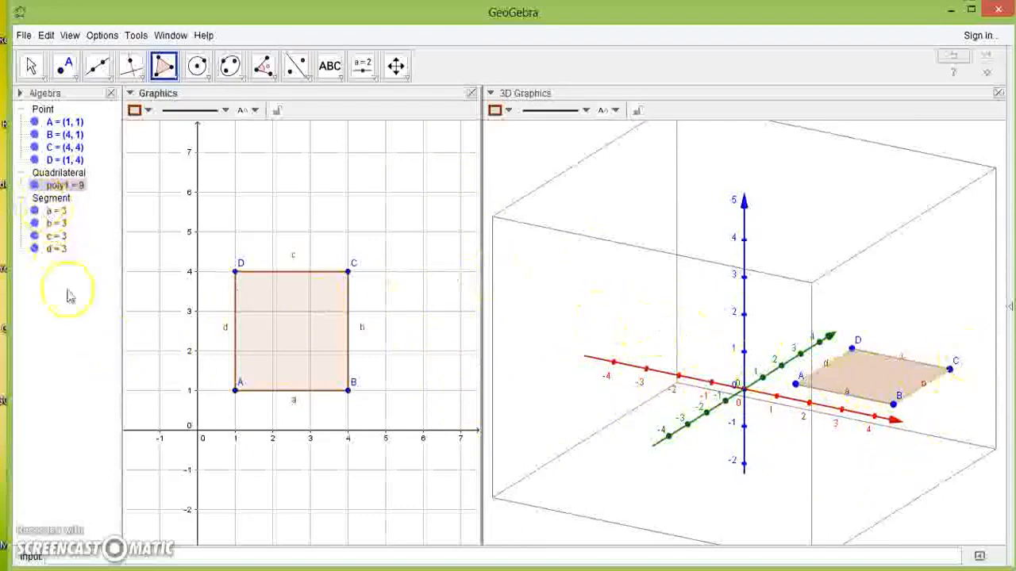
{"action": "left_click", "coordinate": [53, 200]}
{"action": "right_click", "coordinate": [53, 202]}
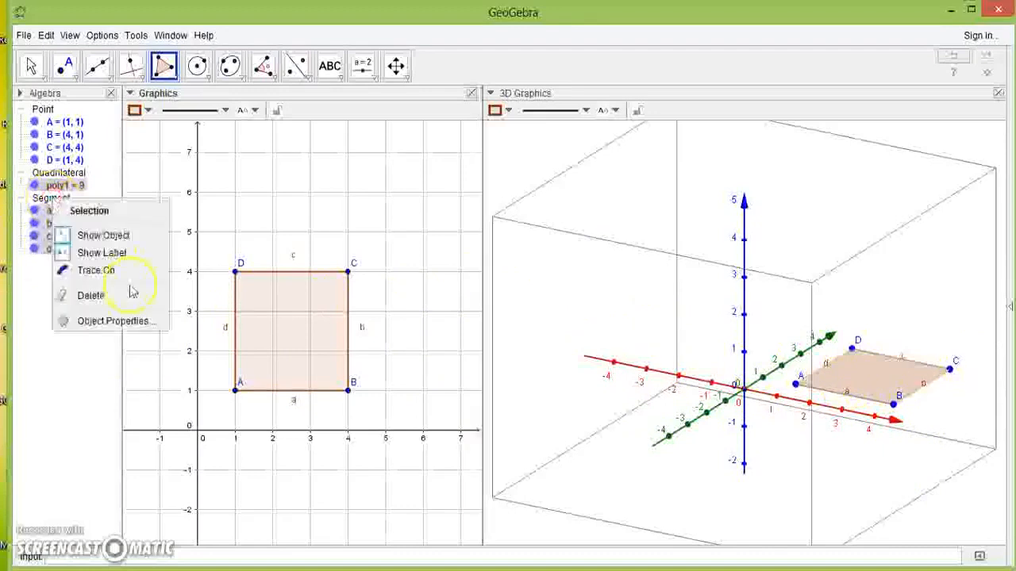
{"action": "left_click", "coordinate": [103, 253]}
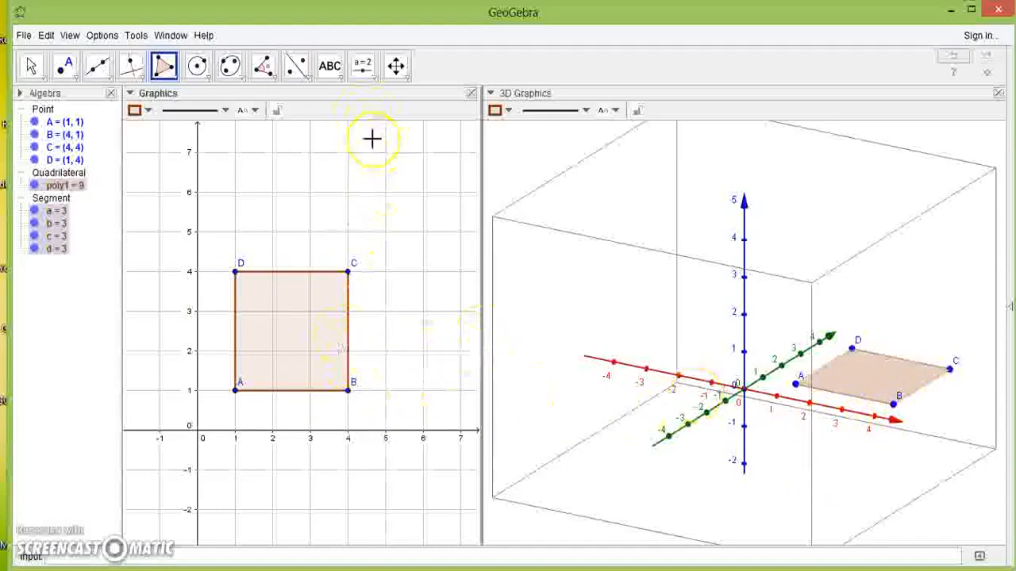
- Reopen the 3D Graphics view and construct a cube there with the Cube tool from points A and B of the square
{"action": "left_click", "coordinate": [70, 36]}
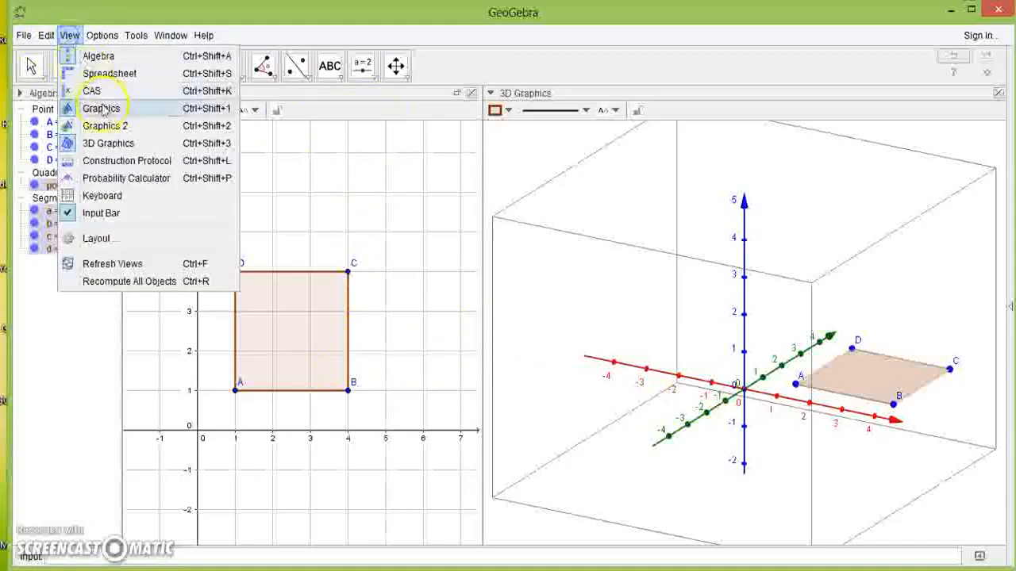
{"action": "left_click", "coordinate": [108, 142]}
{"action": "left_click", "coordinate": [69, 36]}
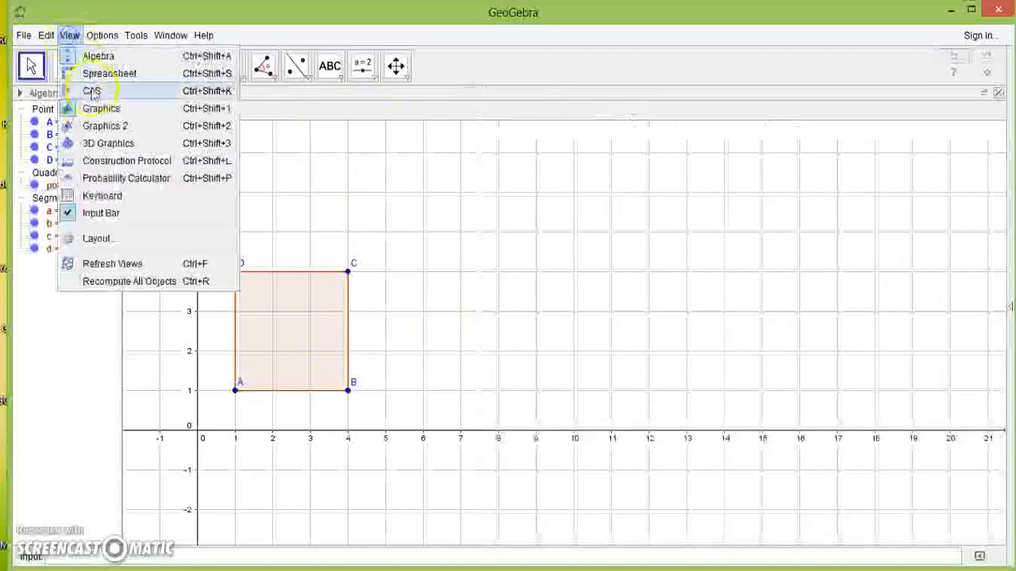
{"action": "left_click", "coordinate": [116, 143]}
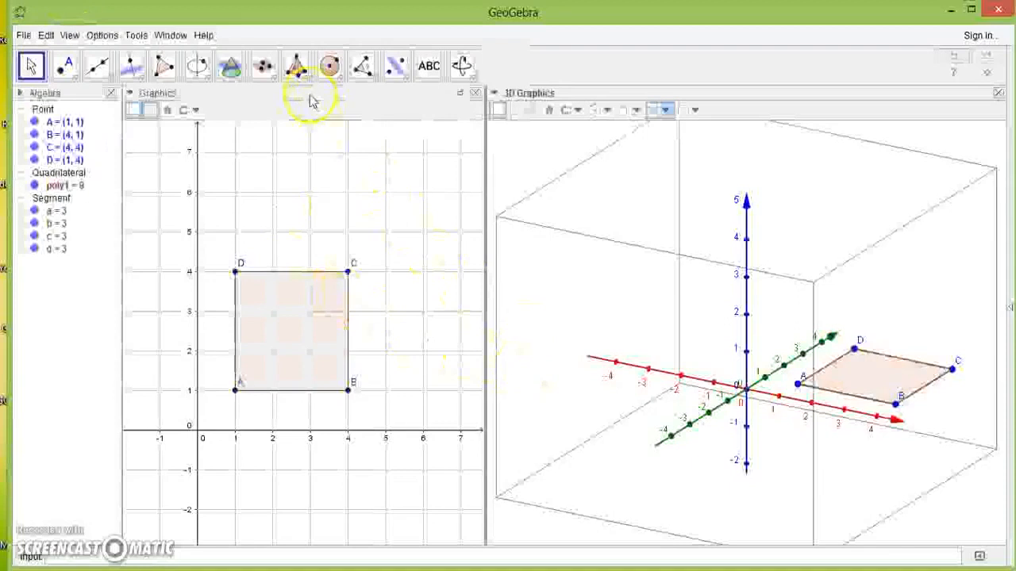
{"action": "left_click", "coordinate": [302, 70]}
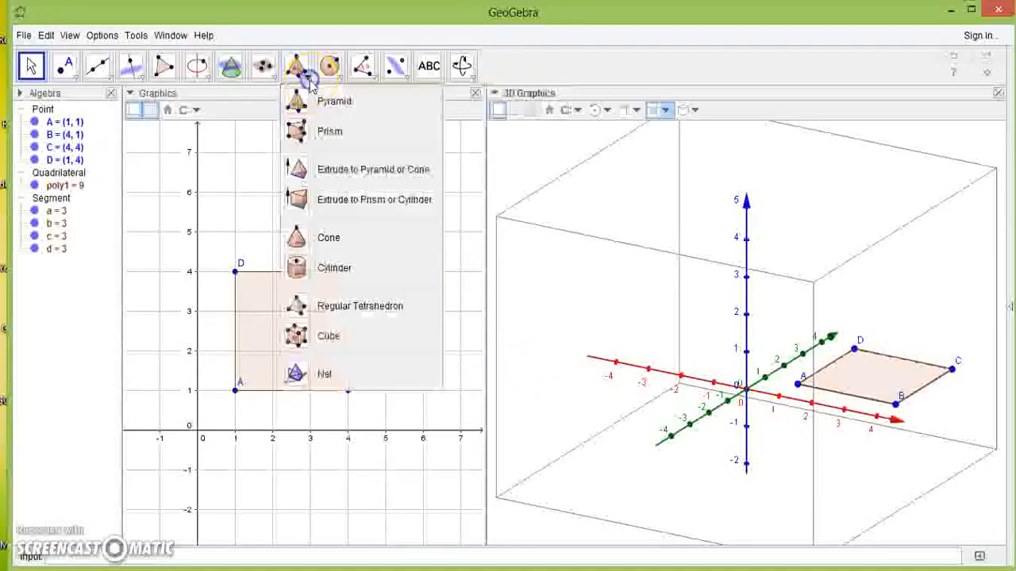
{"action": "left_click", "coordinate": [377, 341]}
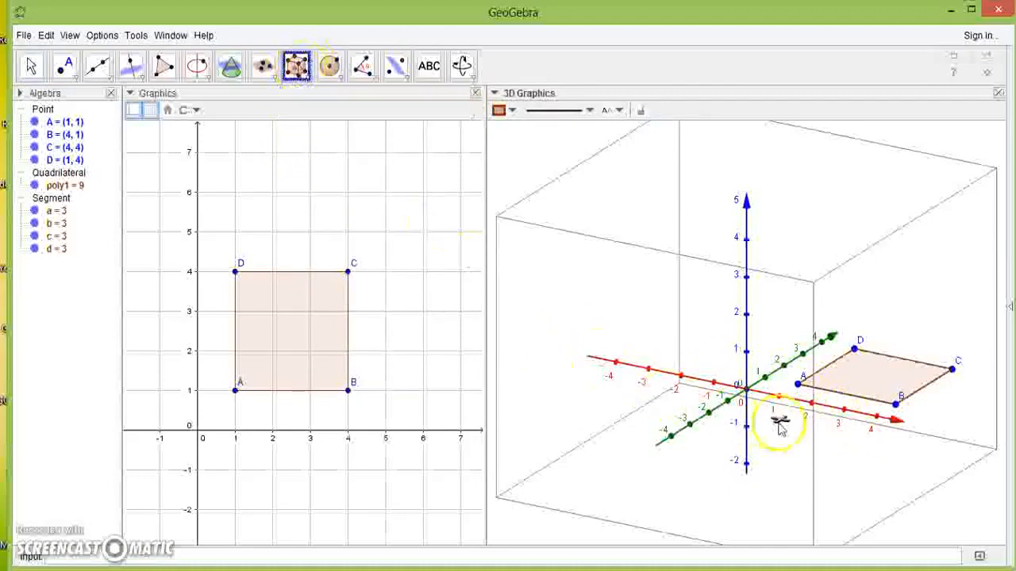
{"action": "left_click", "coordinate": [798, 385]}
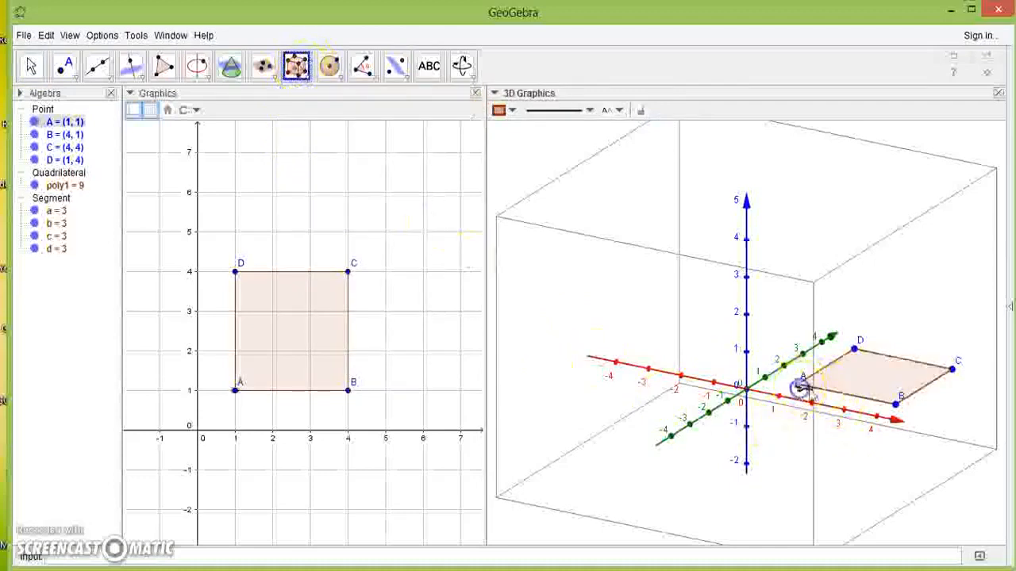
{"action": "left_click", "coordinate": [895, 406]}
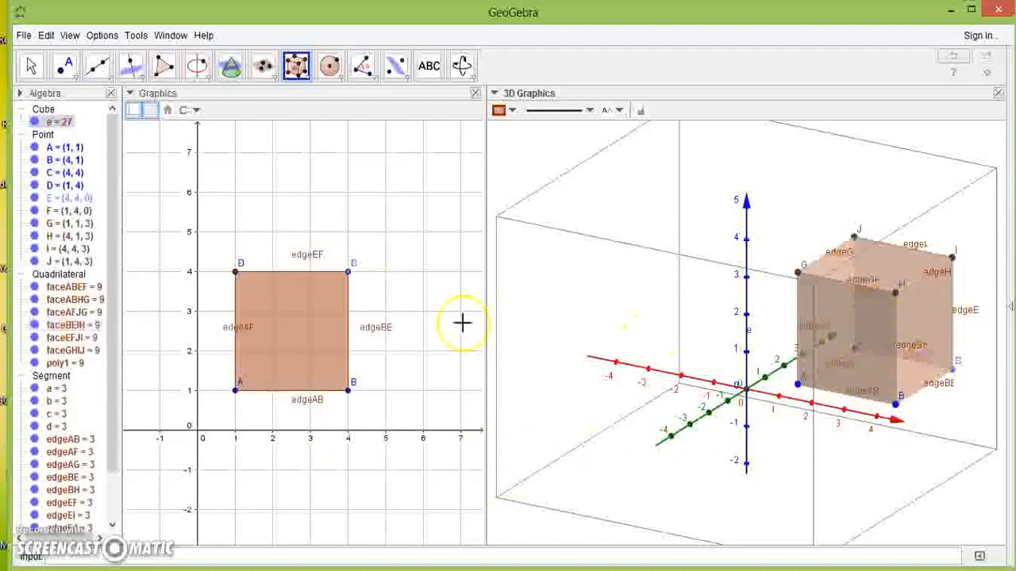
- Hide the cube's six faces and the base square poly1
{"action": "left_click", "coordinate": [38, 292]}
{"action": "left_click", "coordinate": [34, 286]}
{"action": "left_click", "coordinate": [34, 300]}
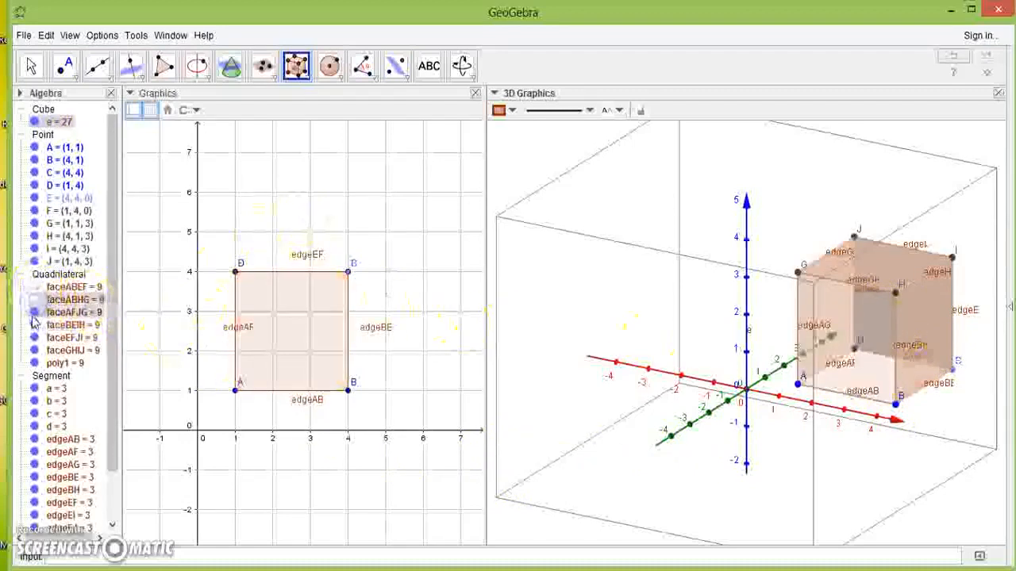
{"action": "left_click", "coordinate": [34, 312]}
{"action": "left_click", "coordinate": [34, 325]}
{"action": "left_click", "coordinate": [35, 337]}
{"action": "left_click", "coordinate": [34, 350]}
{"action": "left_click", "coordinate": [34, 362]}
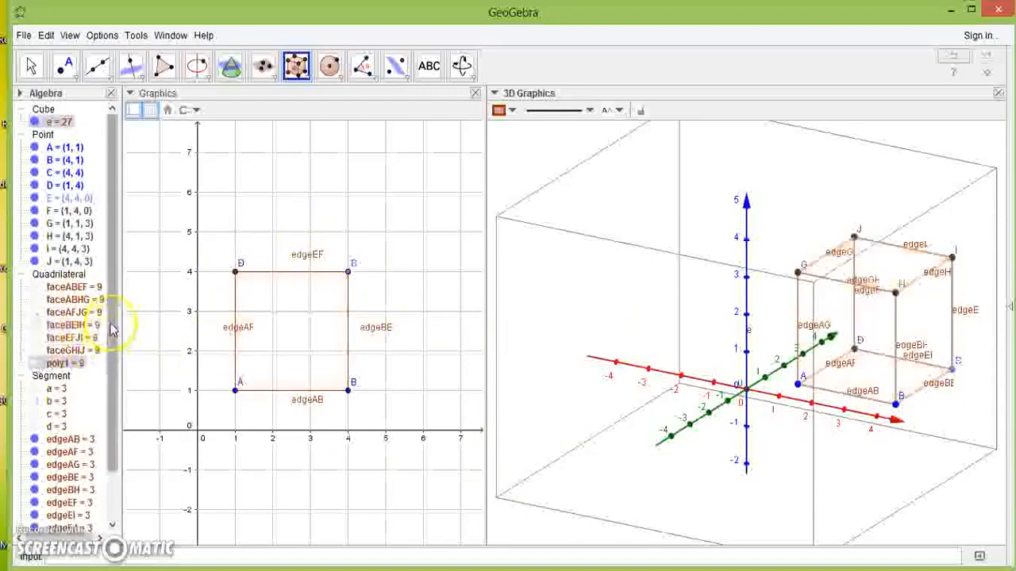
- Hide the labels of all segments, including the cube's edges
{"action": "scroll", "coordinate": [111, 330], "scroll_direction": "down", "scroll_amount": 3}
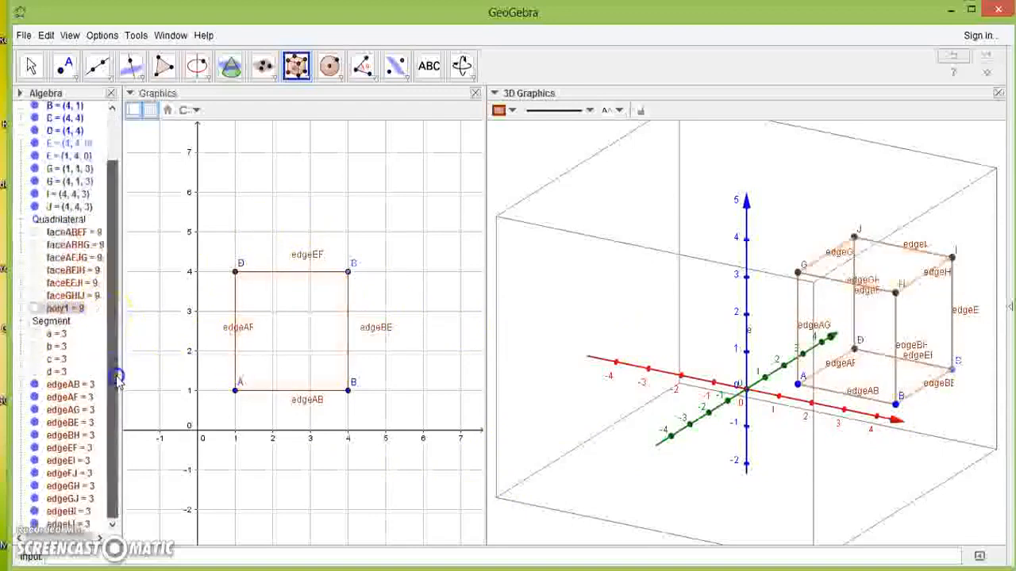
{"action": "left_click", "coordinate": [36, 322]}
{"action": "right_click", "coordinate": [36, 321]}
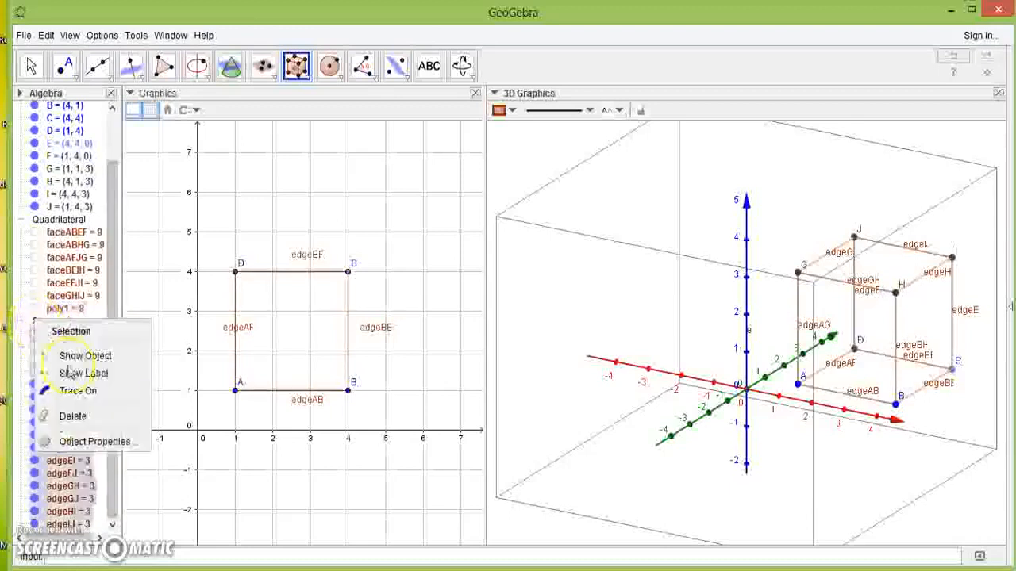
{"action": "left_click", "coordinate": [84, 374]}
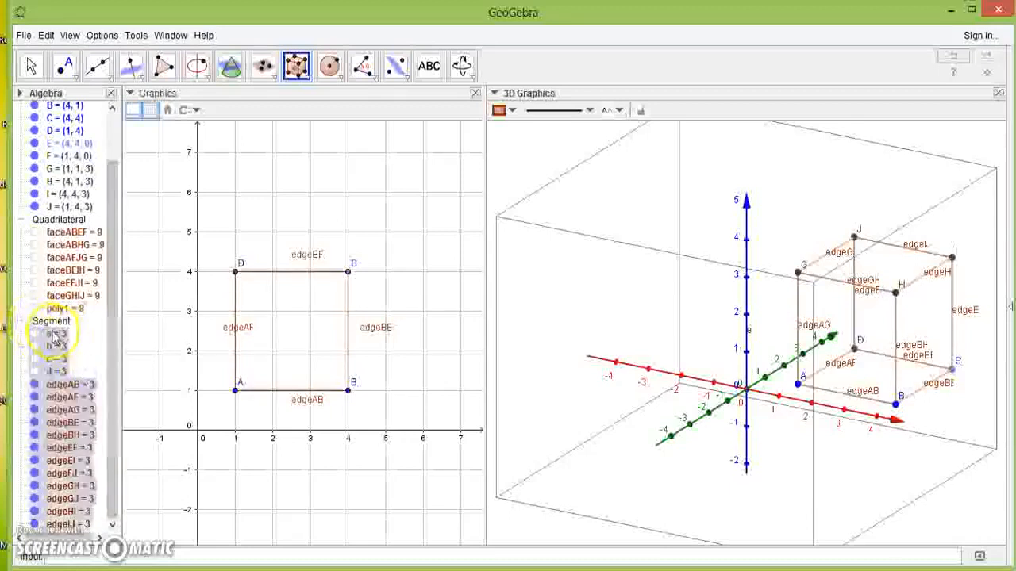
{"action": "right_click", "coordinate": [56, 335]}
{"action": "left_click", "coordinate": [105, 383]}
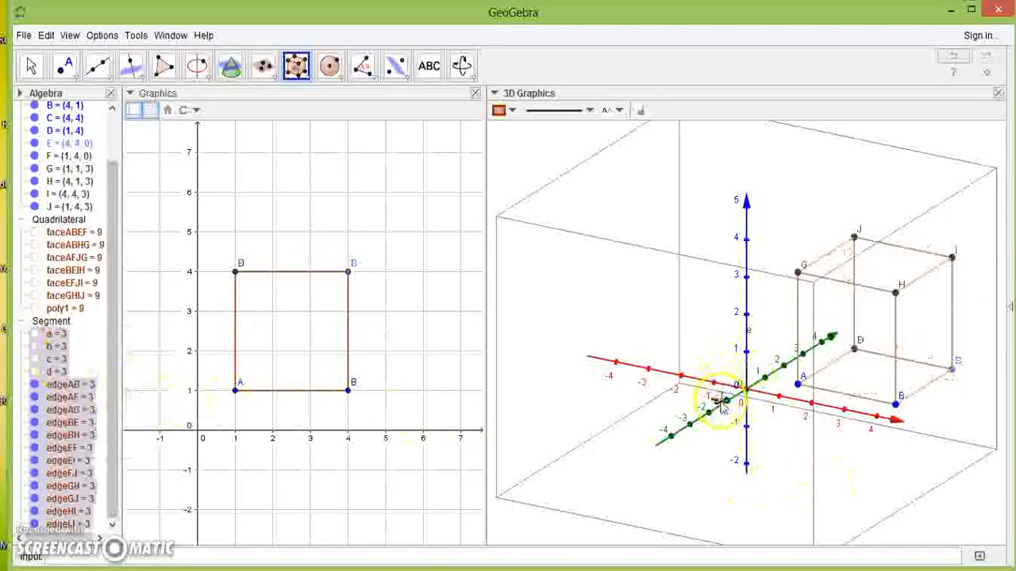
{"action": "scroll", "coordinate": [708, 401], "scroll_direction": "up", "scroll_amount": 1}
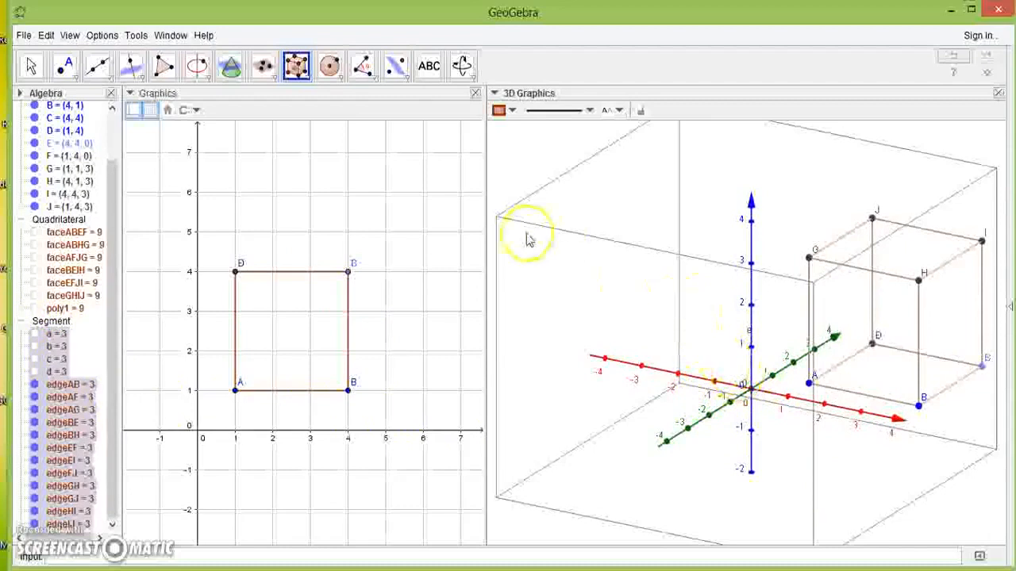
- Rotate the 3D view slightly and shift it so the whole cube sits closer to the view's centre
{"action": "left_click", "coordinate": [31, 65]}
{"action": "mouse_move", "coordinate": [651, 325]}
{"action": "left_mouse_down"}
{"action": "mouse_move", "coordinate": [603, 315]}
{"action": "mouse_move", "coordinate": [653, 317]}
{"action": "left_mouse_up"}
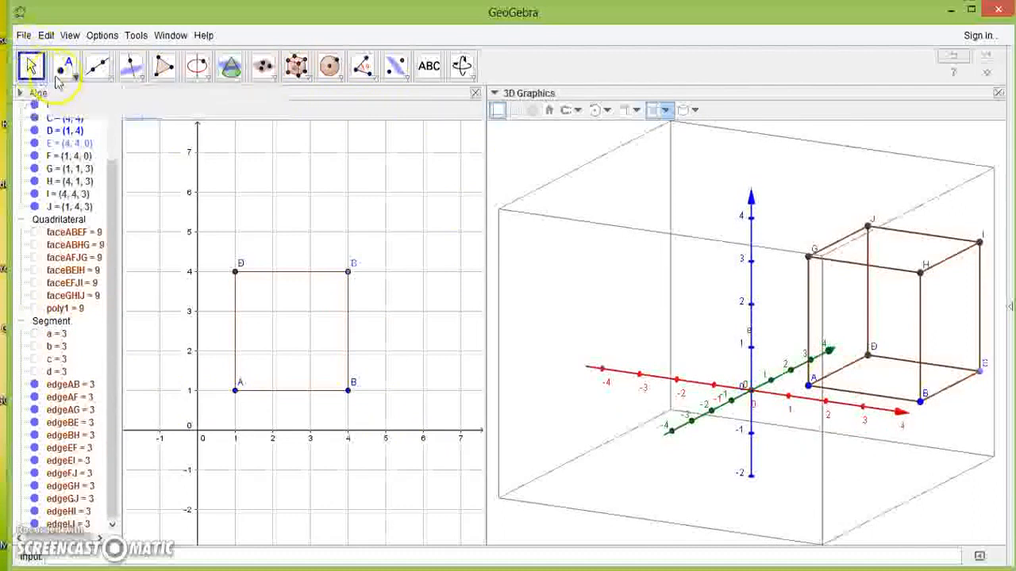
{"action": "left_click", "coordinate": [468, 77]}
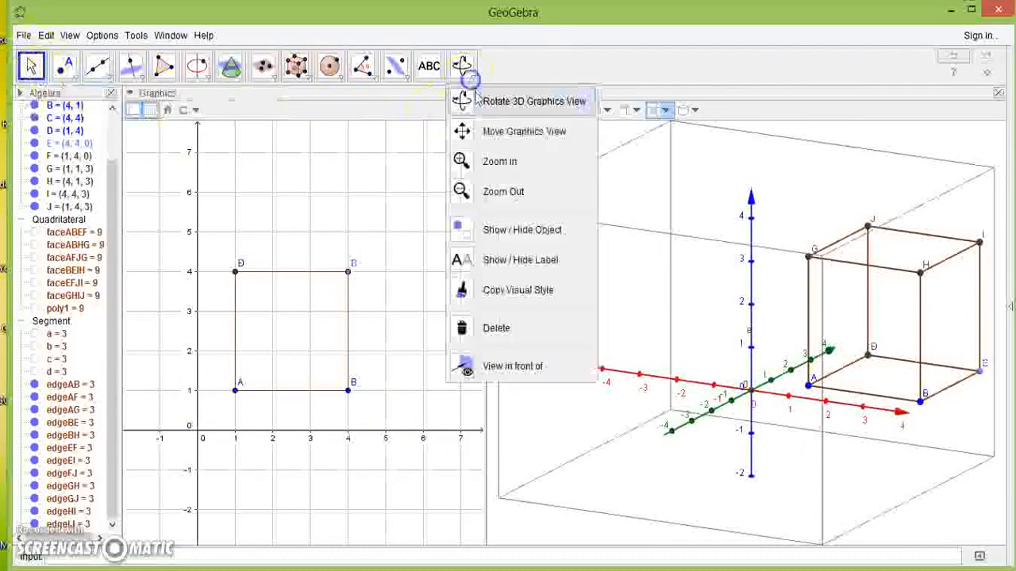
{"action": "left_click", "coordinate": [464, 131]}
{"action": "left_click_drag", "start_coordinate": [616, 295], "coordinate": [558, 304]}
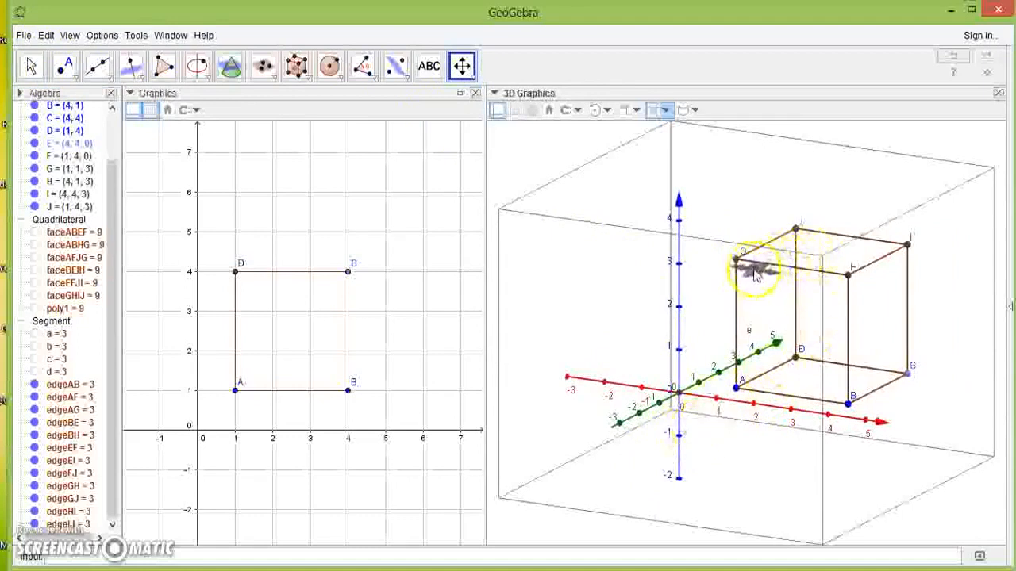
{"action": "left_click", "coordinate": [31, 65]}
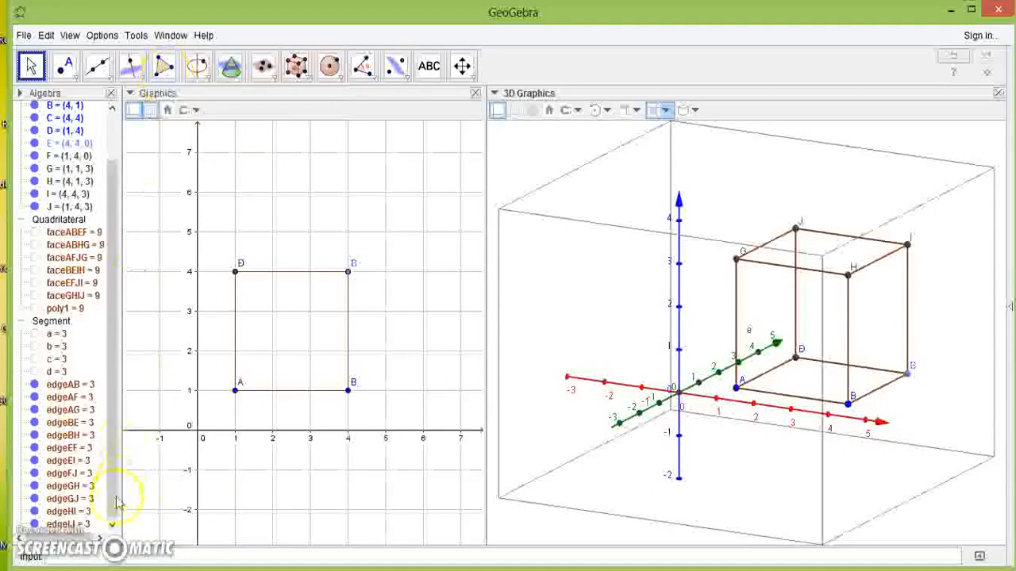
- Create a triangle through the cube's vertices D, B and I by entering a Polygon command with those three points
{"action": "left_click", "coordinate": [193, 556]}
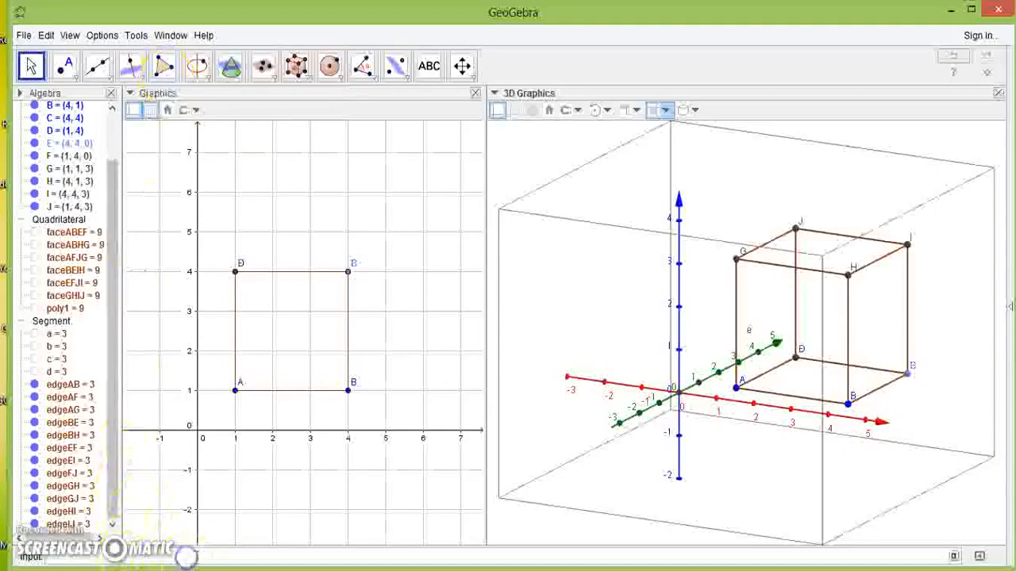
{"action": "left_click", "coordinate": [201, 548]}
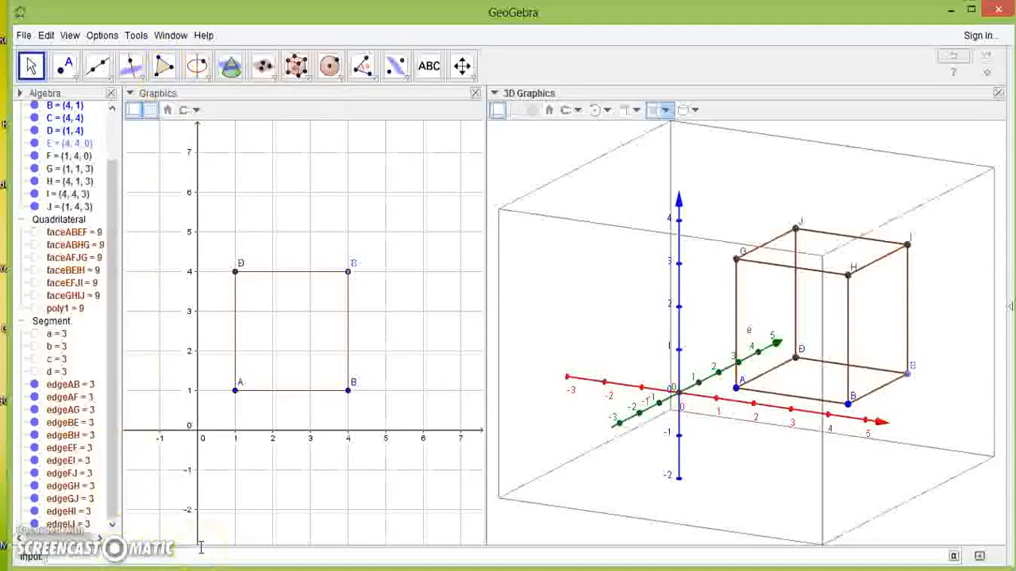
{"action": "type", "text": "poly"}
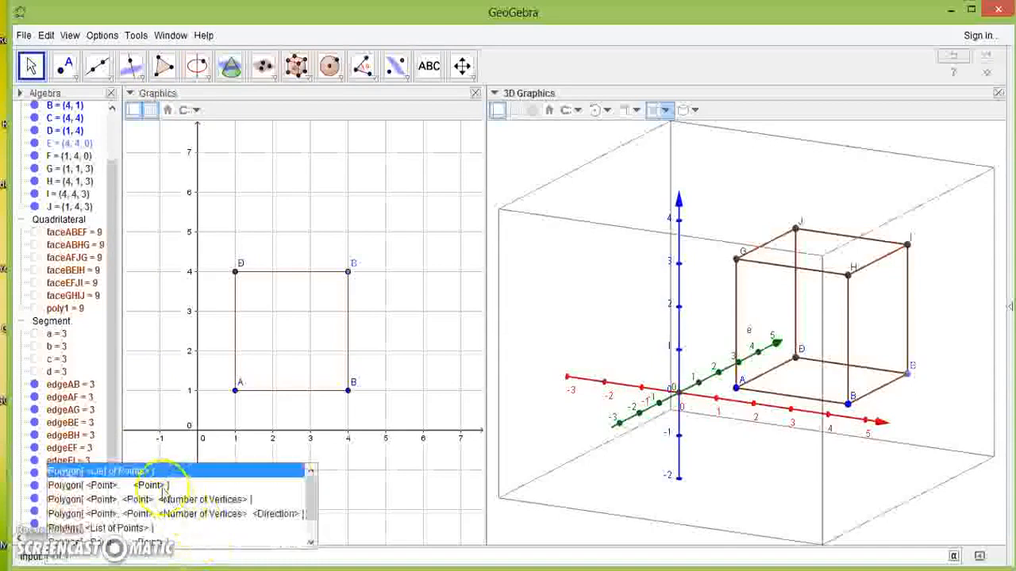
{"action": "left_click", "coordinate": [159, 485]}
{"action": "left_click", "coordinate": [147, 485]}
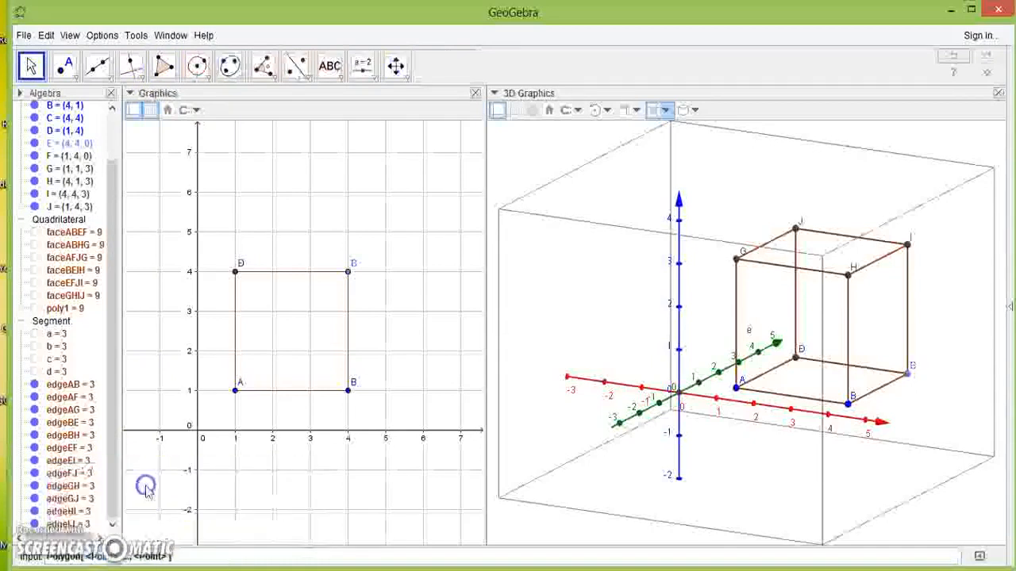
{"action": "left_click", "coordinate": [118, 558]}
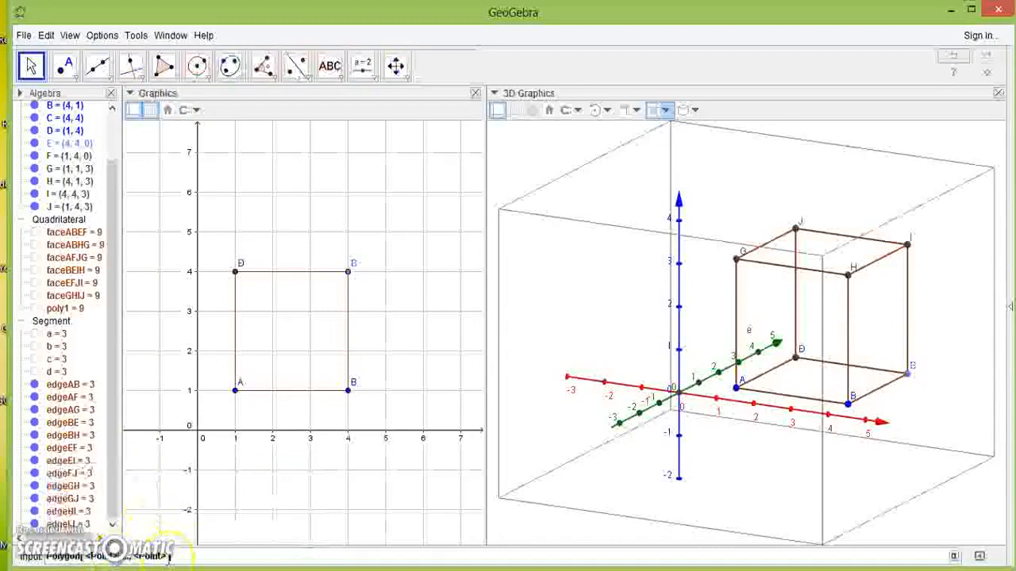
{"action": "key", "text": "BackSpace"}
{"action": "key", "text": "BackSpace"}
{"action": "key", "text": "BackSpace"}
{"action": "key", "text": "BackSpace"}
{"action": "key", "text": "BackSpace"}
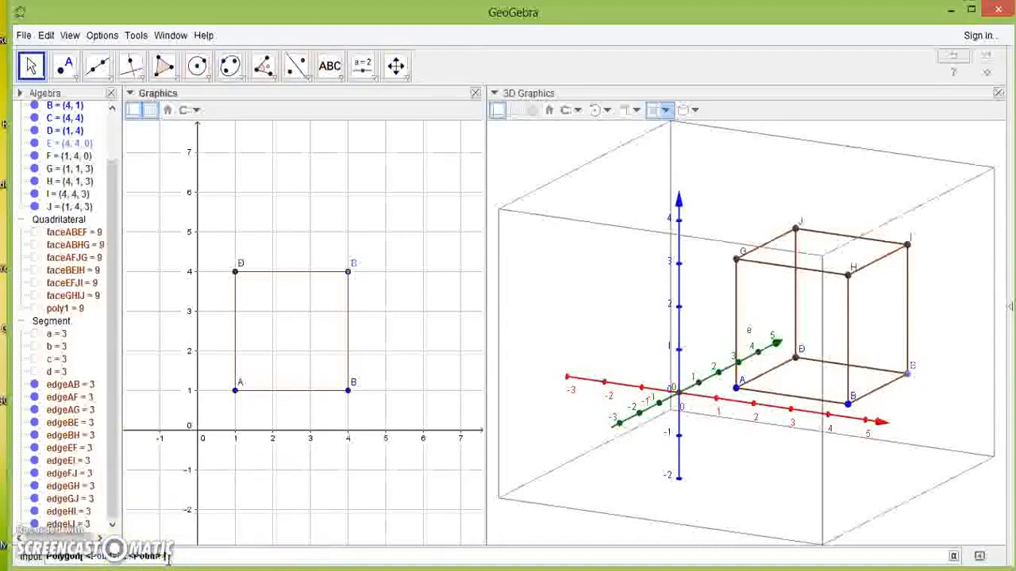
{"action": "key", "text": "BackSpace"}
{"action": "key", "text": "BackSpace"}
{"action": "key", "text": "BackSpace"}
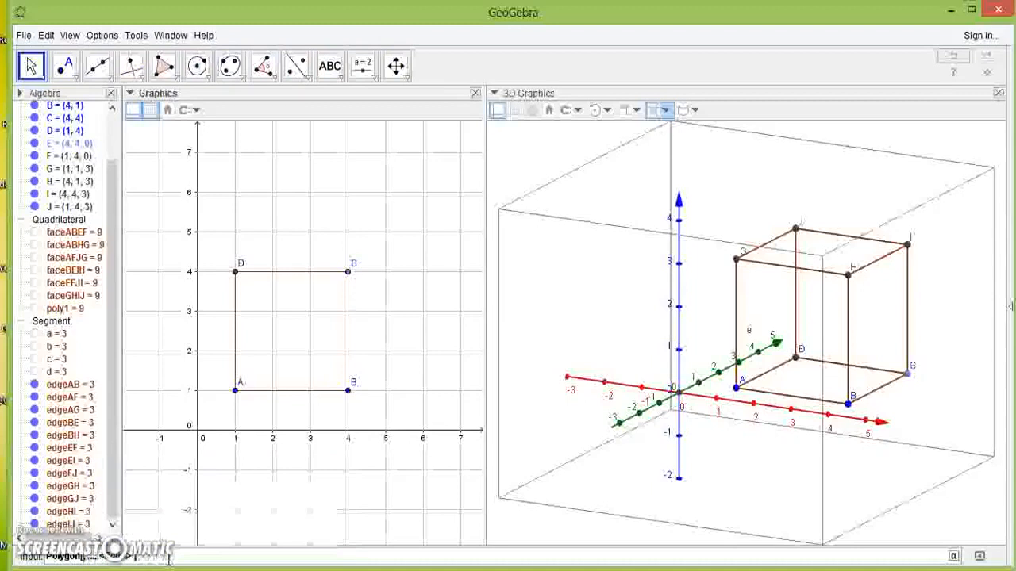
{"action": "type", "text": "A"}
{"action": "key", "text": "Right"}
{"action": "type", "text": "B"}
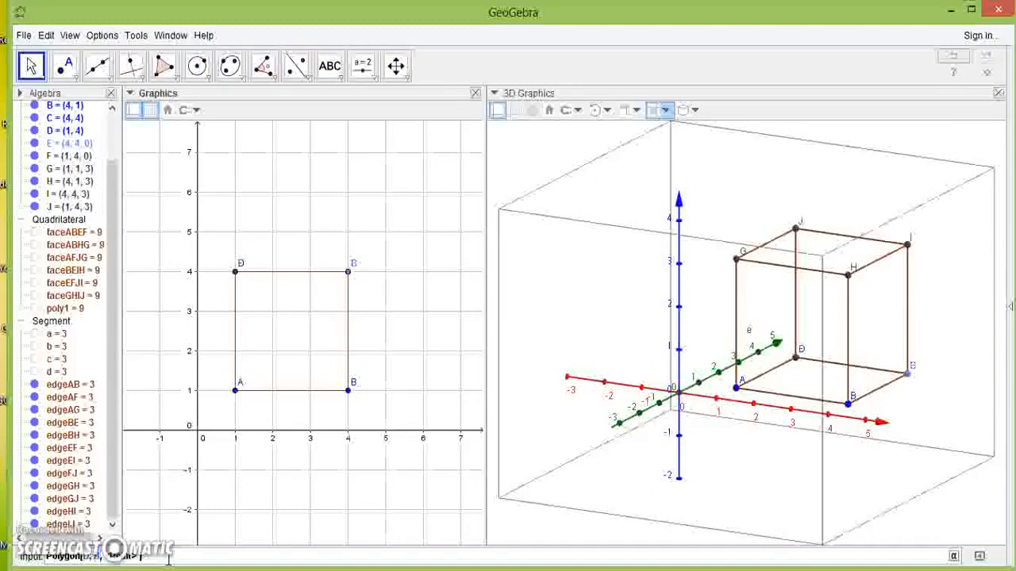
{"action": "key", "text": "Right"}
{"action": "type", "text": "G"}
{"action": "key", "text": "Return"}
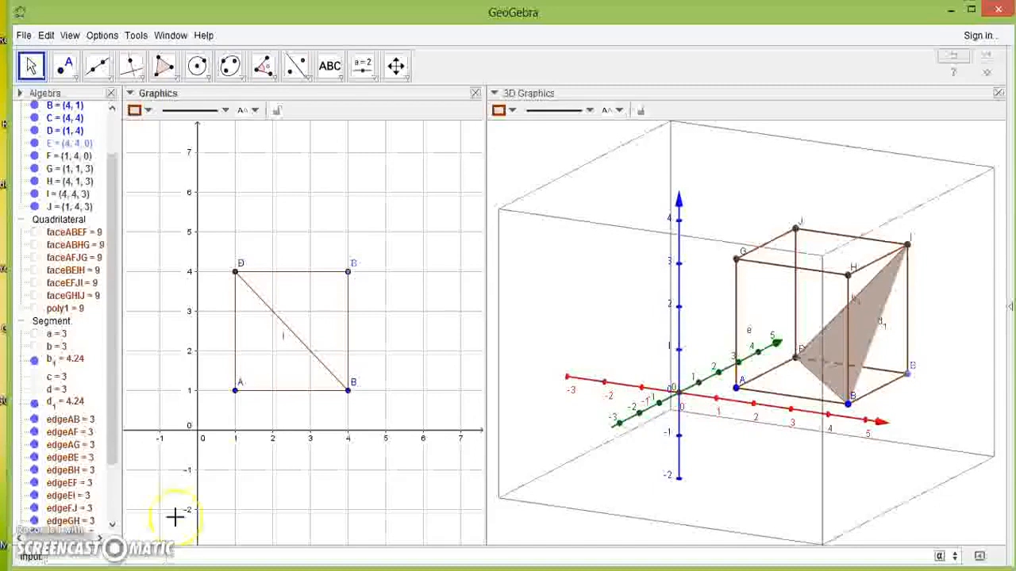
- Add the text "PROYEKSI TITIK G TERHADAP BIDANG DBI" above the square in the Graphics view
{"action": "left_click", "coordinate": [333, 82]}
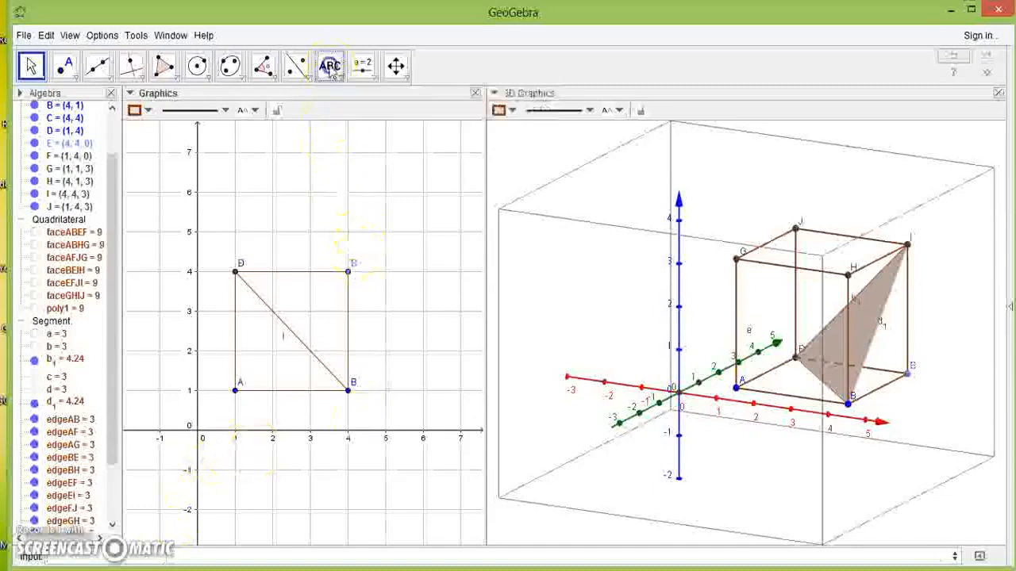
{"action": "left_click", "coordinate": [427, 237]}
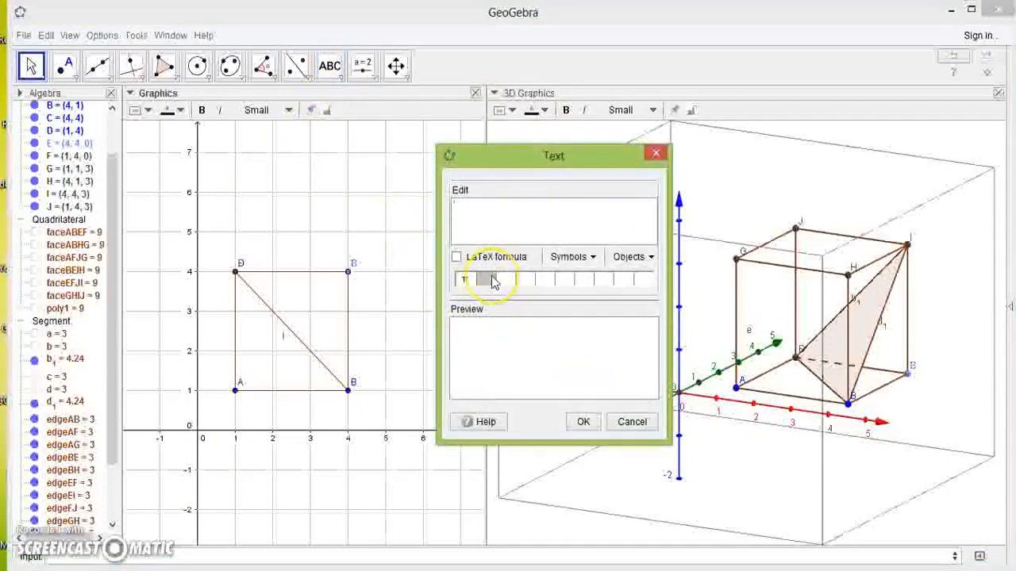
{"action": "type", "text": "PROYEKSI TITIK"}
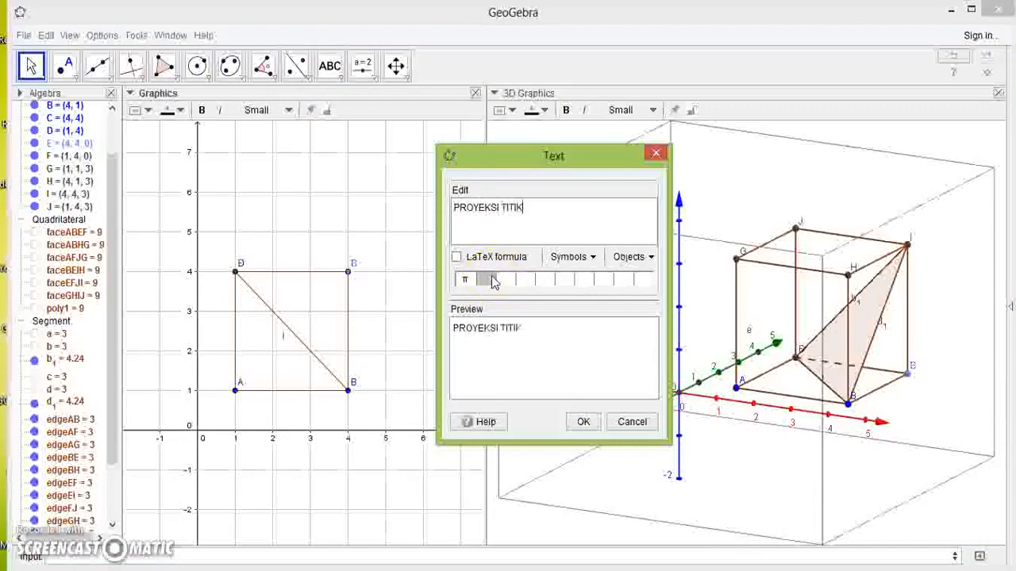
{"action": "type", "text": " G TERHADAP BIDANG"}
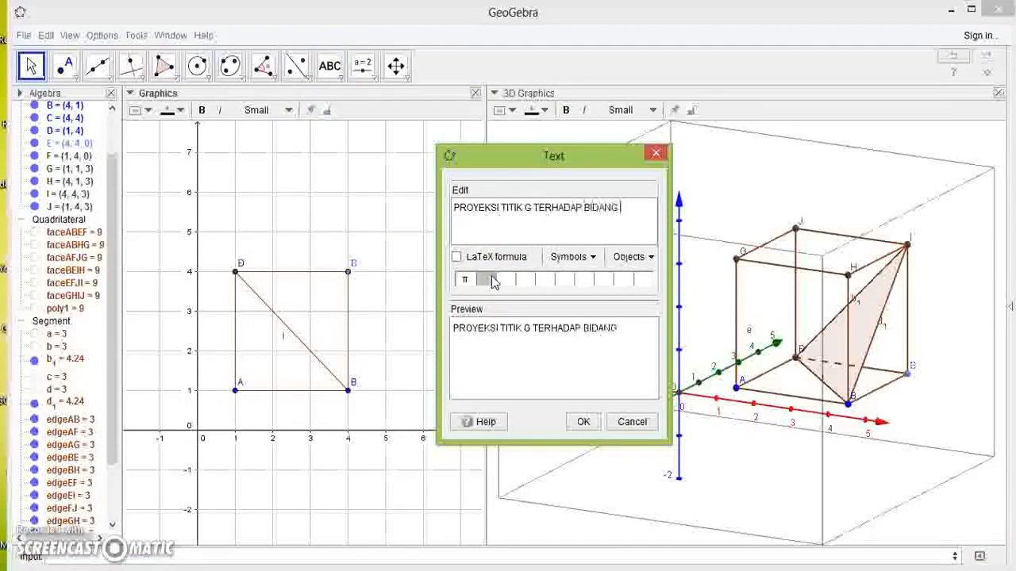
{"action": "type", "text": " DB"}
{"action": "left_click", "coordinate": [582, 421]}
{"action": "left_click_drag", "start_coordinate": [397, 171], "coordinate": [374, 174]}
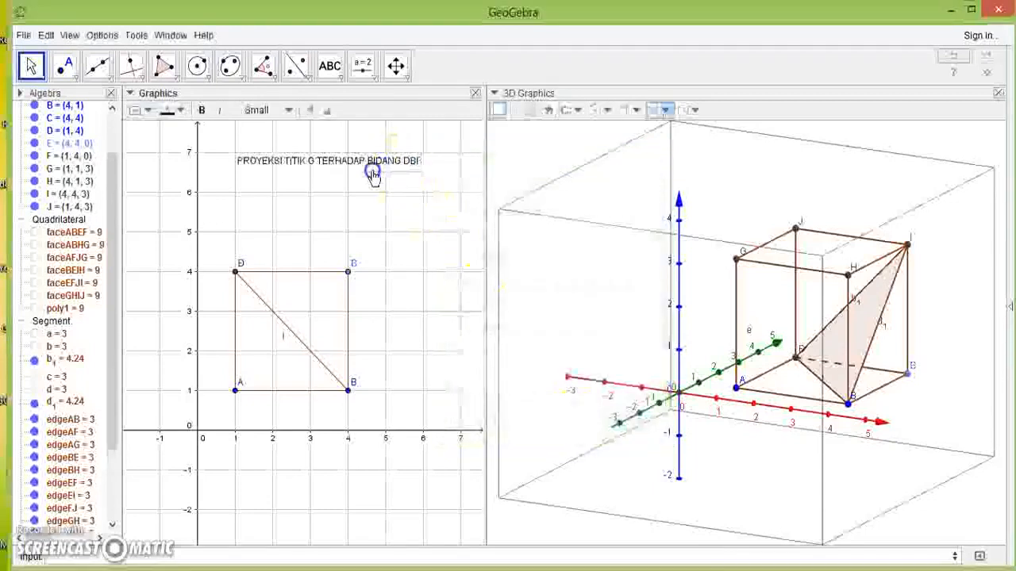
- Make the title text bold and medium-sized, and reposition it so it fits fully within the Graphics view
{"action": "left_click", "coordinate": [203, 110]}
{"action": "left_click", "coordinate": [274, 110]}
{"action": "left_click", "coordinate": [246, 177]}
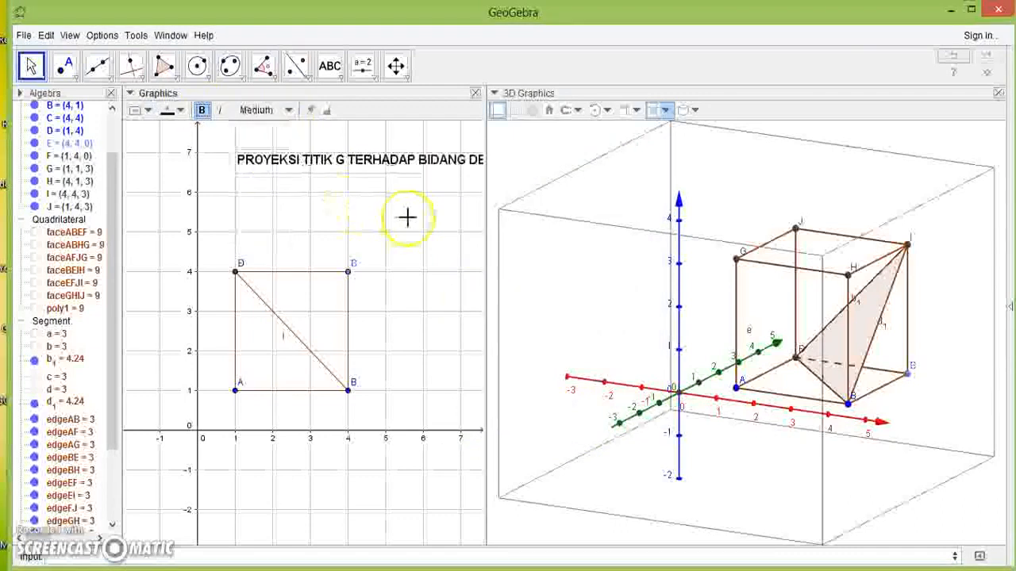
{"action": "left_click_drag", "start_coordinate": [390, 170], "coordinate": [312, 173]}
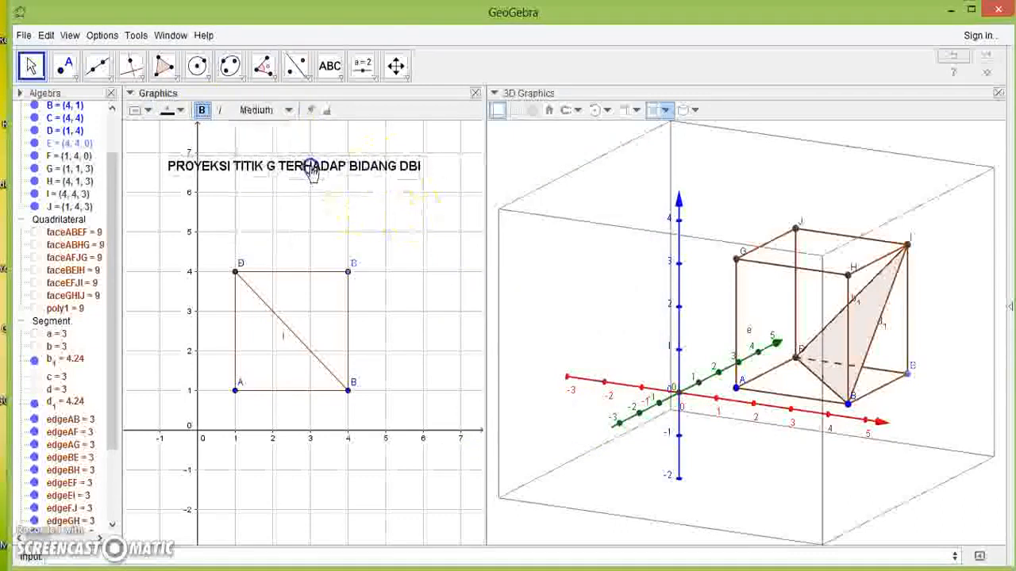
{"action": "left_click", "coordinate": [414, 211]}
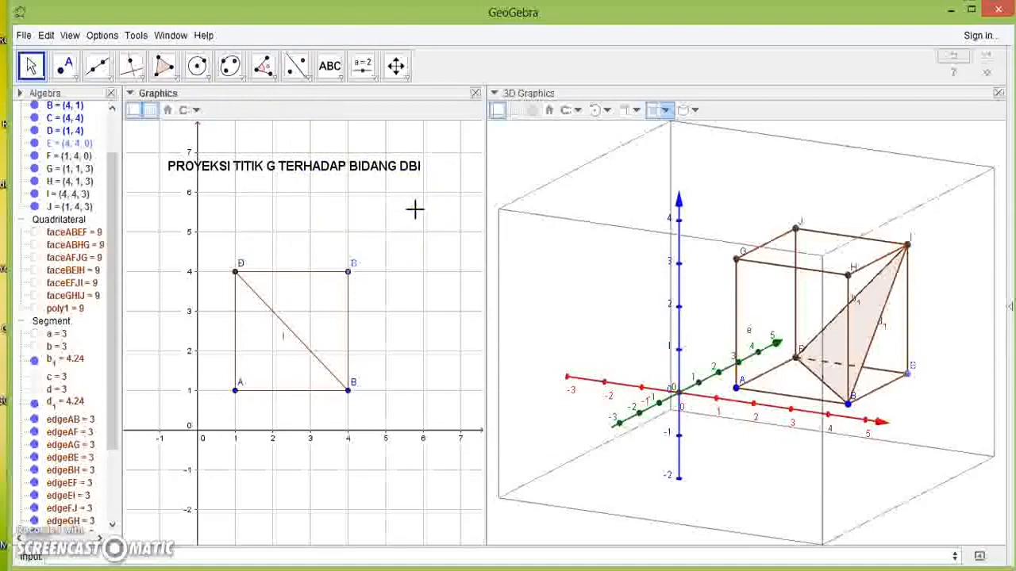
- Create a segment from vertex G to vertex E by entering a Segment command
{"action": "left_click", "coordinate": [870, 351]}
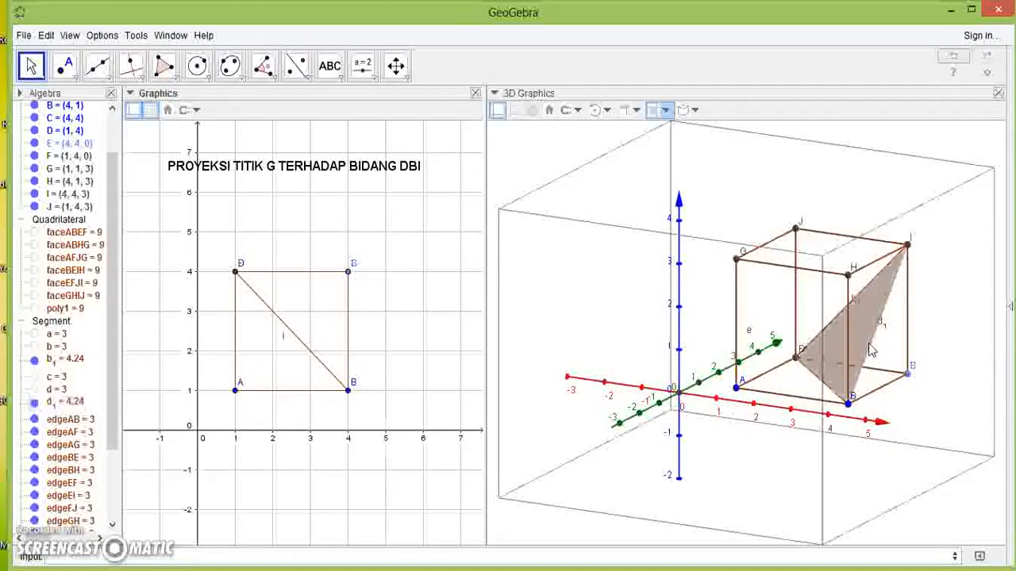
{"action": "left_click", "coordinate": [723, 280]}
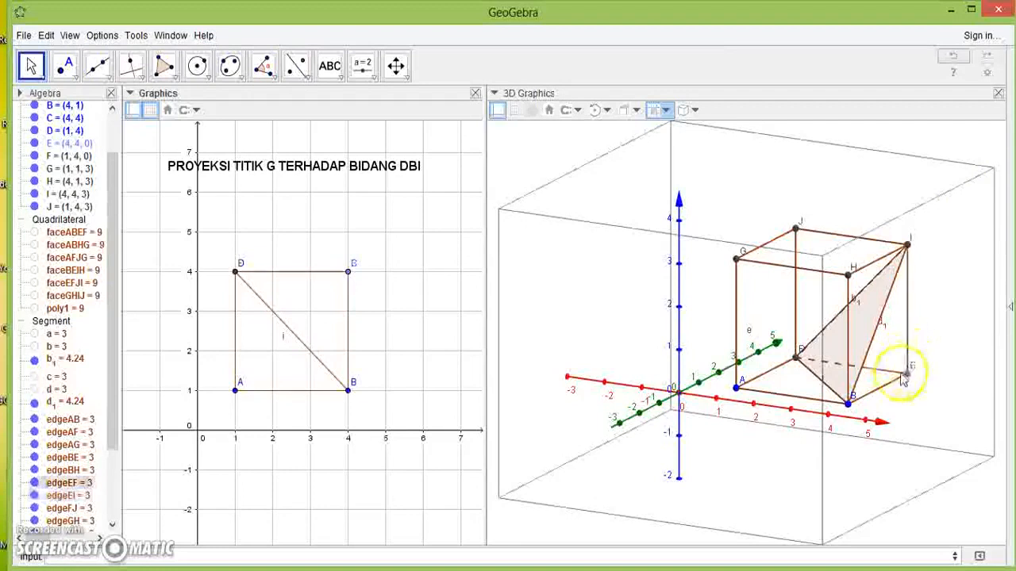
{"action": "left_click", "coordinate": [123, 556]}
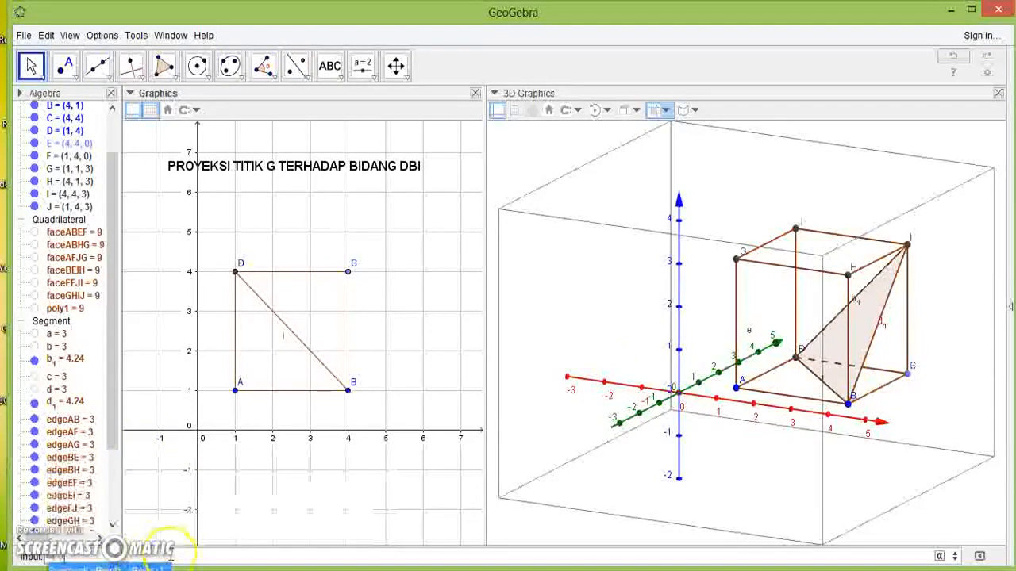
{"action": "left_click", "coordinate": [146, 568]}
{"action": "type", "text": "G"}
{"action": "key", "text": "Tab"}
{"action": "type", "text": "E"}
{"action": "key", "text": "Return"}
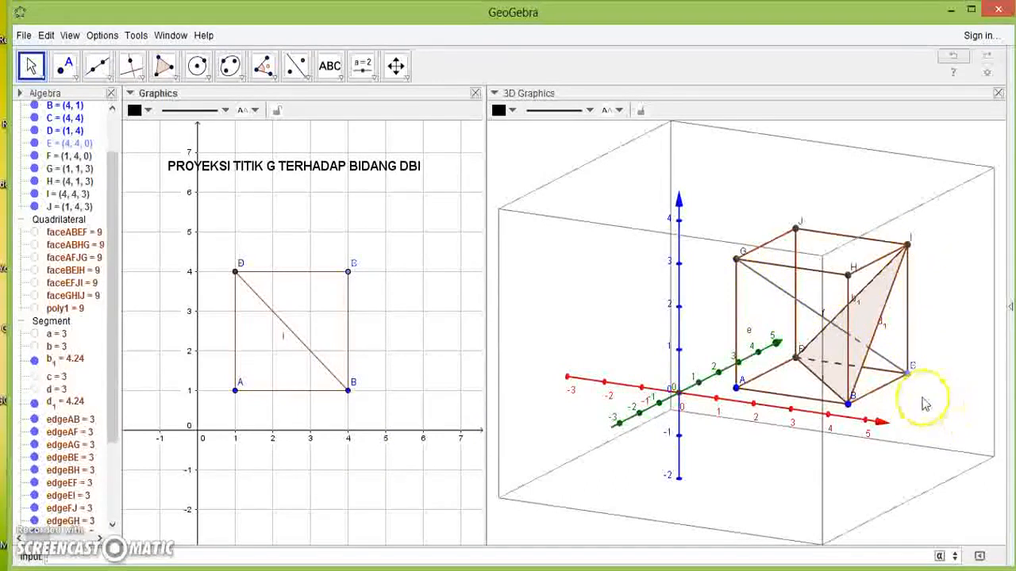
- Create the base diagonal from A to C by entering the command Segment[A,C], correcting its spelling
{"action": "left_click", "coordinate": [223, 555]}
{"action": "type", "text": "Se"}
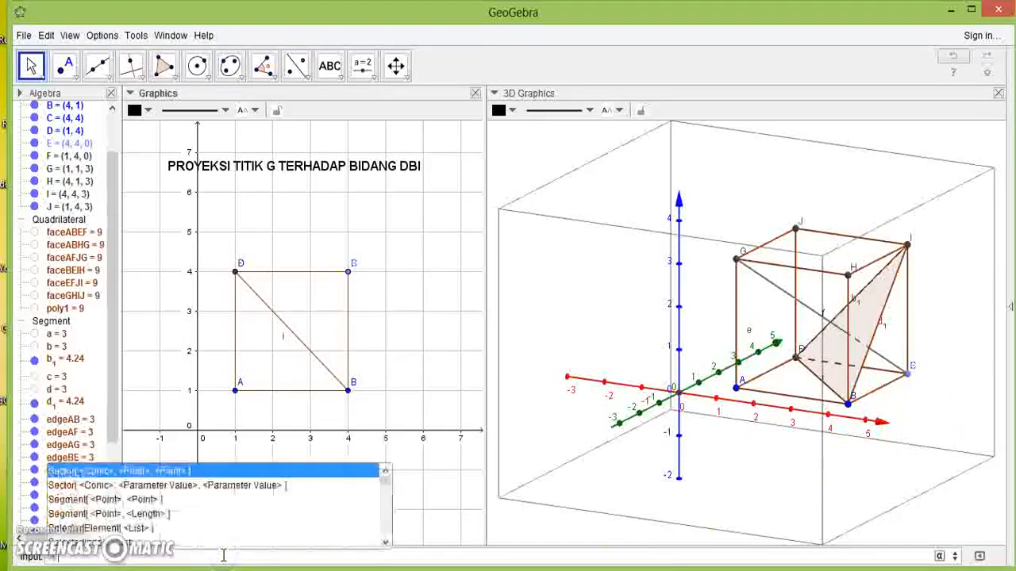
{"action": "type", "text": "gmen"}
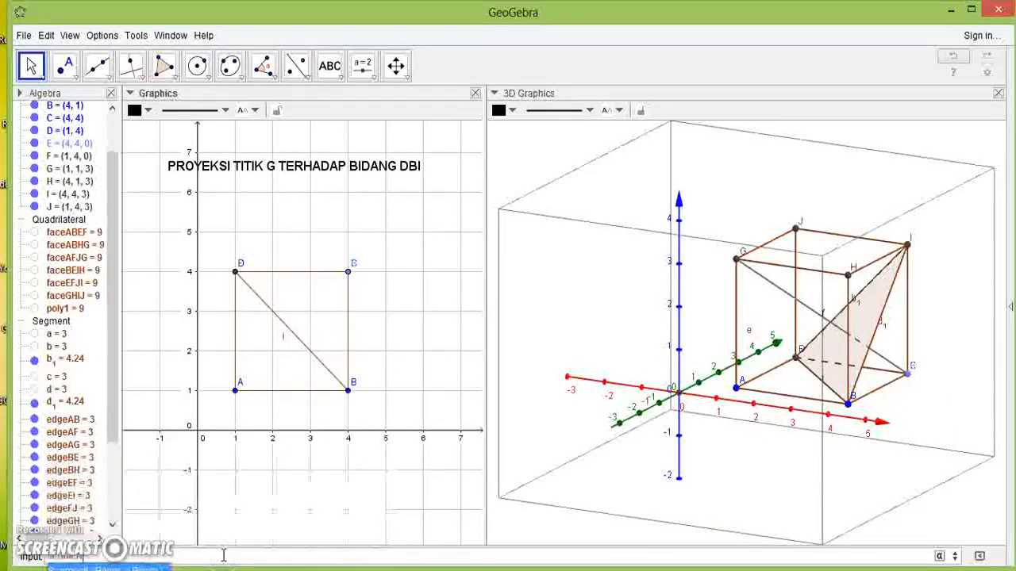
{"action": "type", "text": "T"}
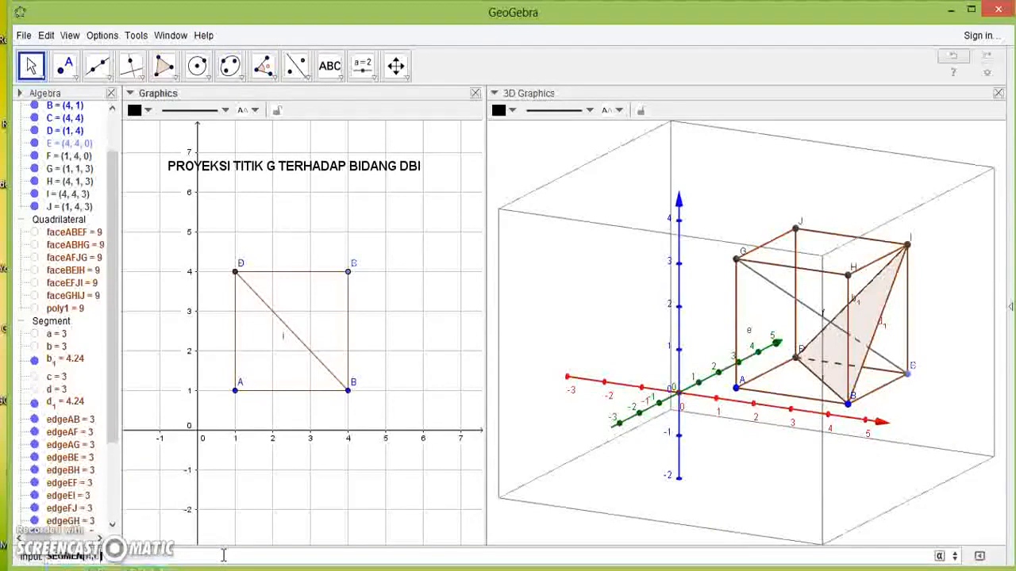
{"action": "key", "text": "Return"}
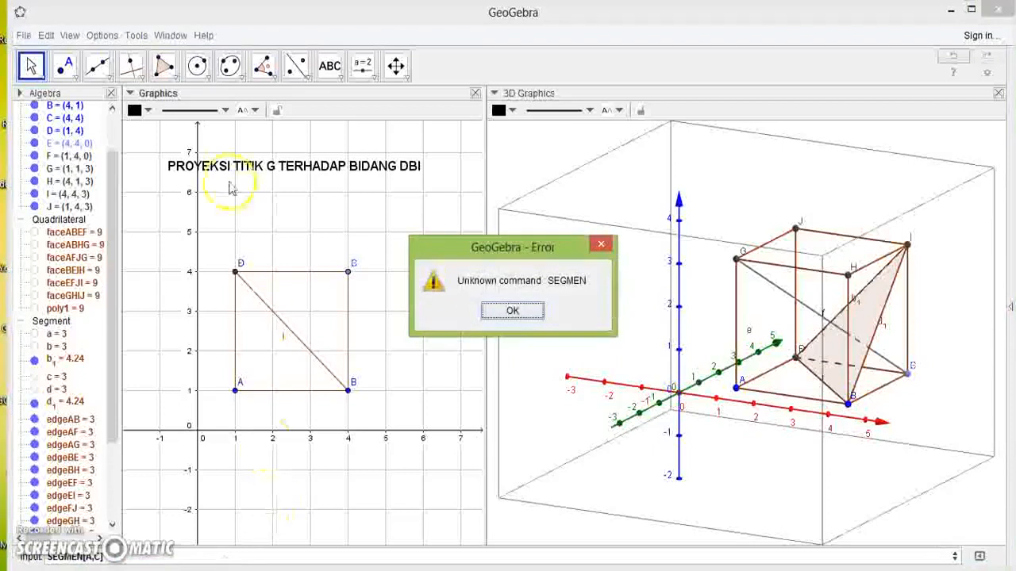
{"action": "left_click", "coordinate": [515, 311]}
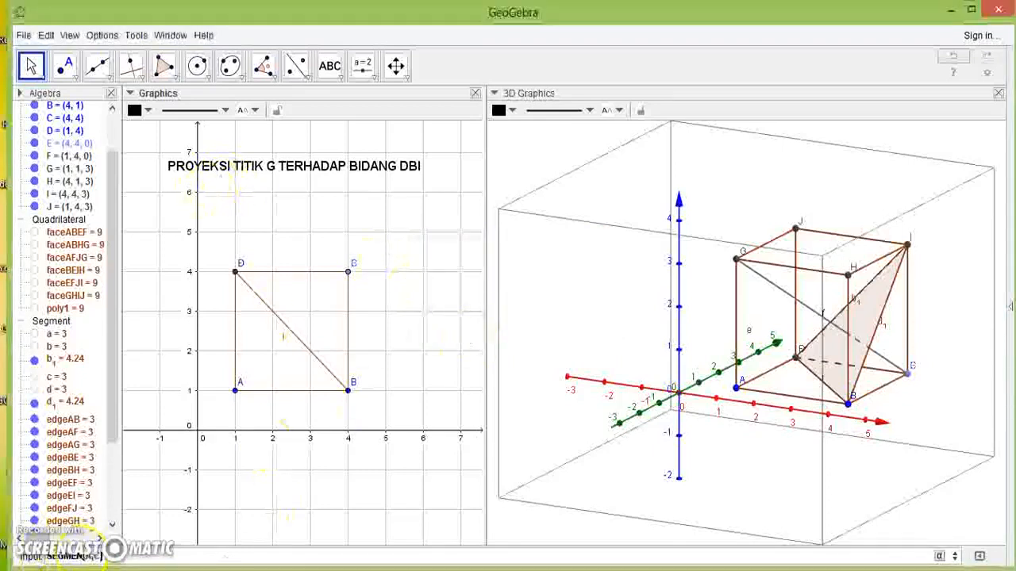
{"action": "left_click", "coordinate": [85, 557]}
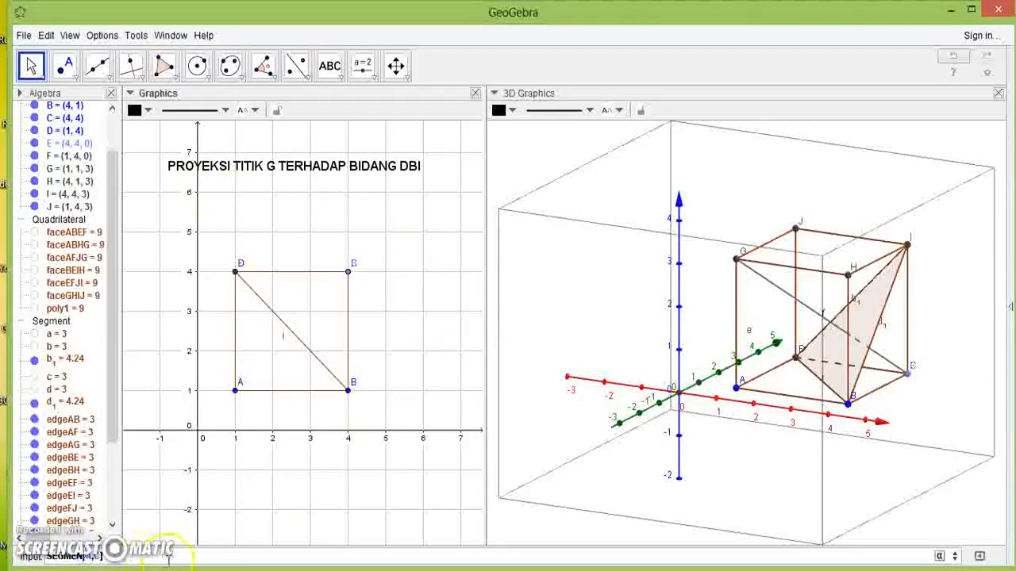
{"action": "type", "text": "T[A,C"}
{"action": "key", "text": "Return"}
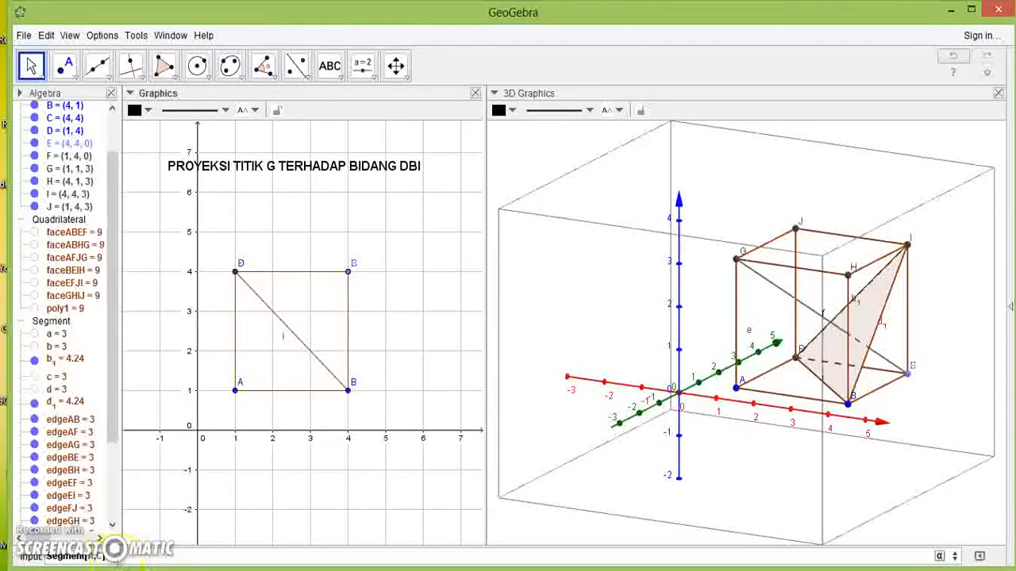
{"action": "key", "text": "Return"}
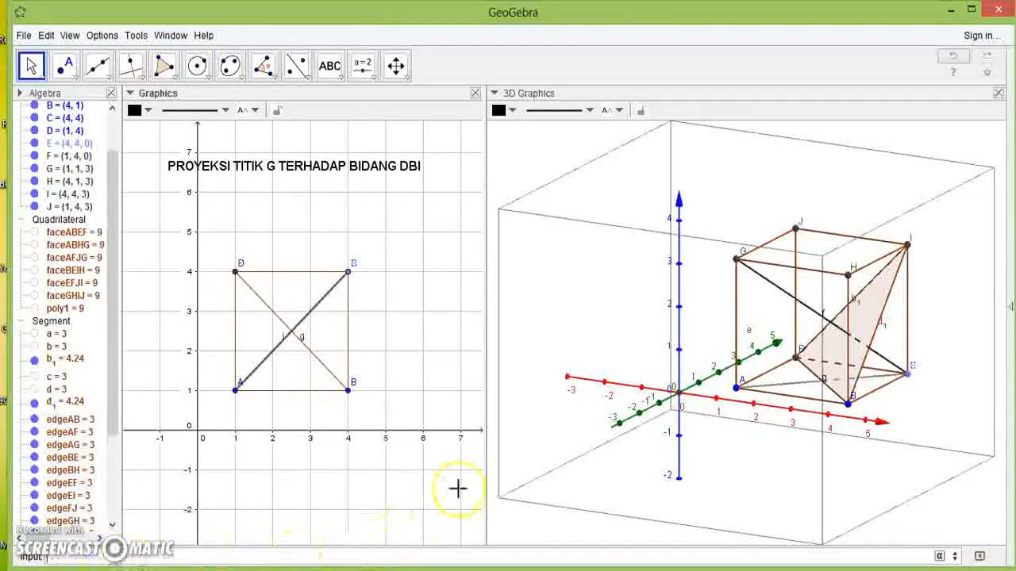
- Zoom in on the cube to examine the triangle and the two segments crossing it
{"action": "left_click", "coordinate": [775, 403]}
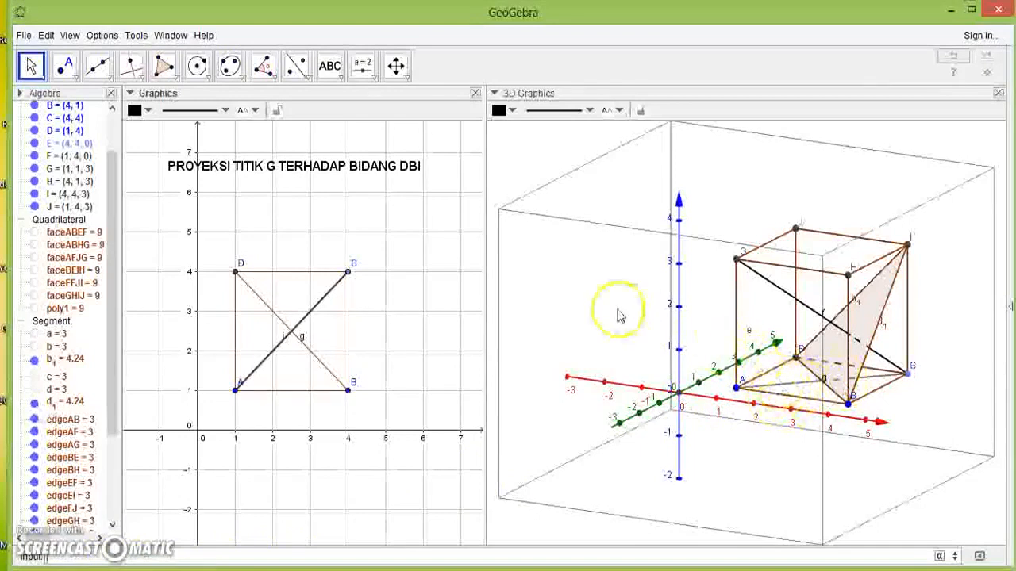
{"action": "left_click_drag", "start_coordinate": [548, 278], "coordinate": [538, 278]}
{"action": "scroll", "coordinate": [539, 278], "scroll_direction": "up", "scroll_amount": 3}
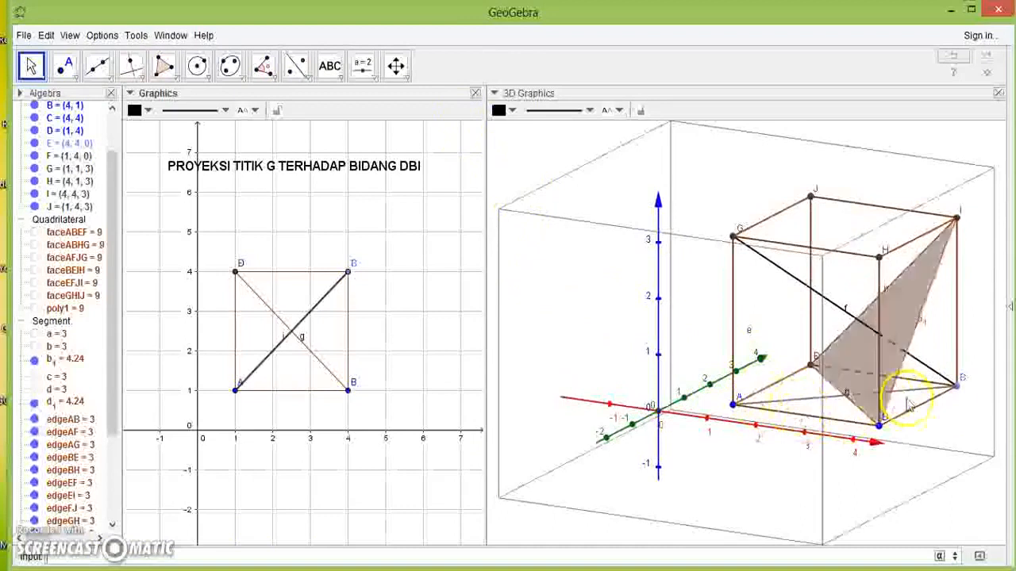
- Identify the slanted triangle sides b₁ and d₁ in the cube by temporarily hiding and showing each segment
{"action": "left_click_drag", "start_coordinate": [646, 324], "coordinate": [607, 311]}
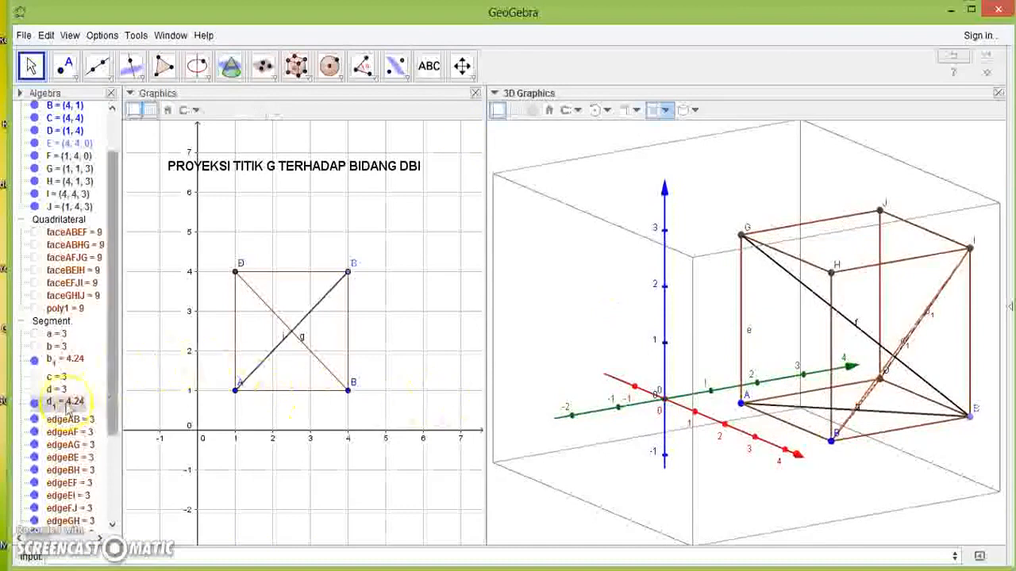
{"action": "left_click", "coordinate": [34, 363]}
{"action": "left_click", "coordinate": [34, 363]}
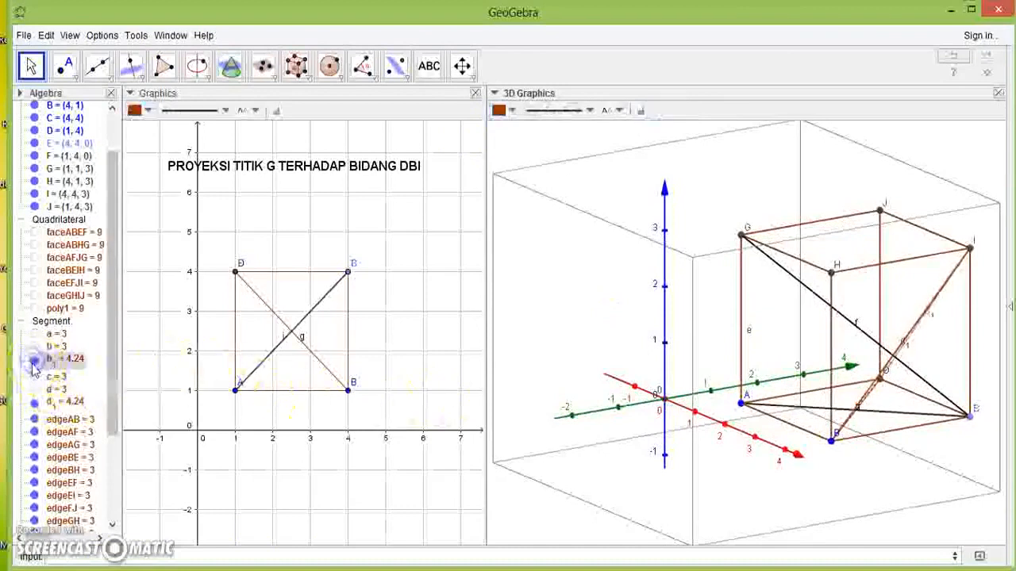
{"action": "left_click_drag", "start_coordinate": [606, 339], "coordinate": [635, 345]}
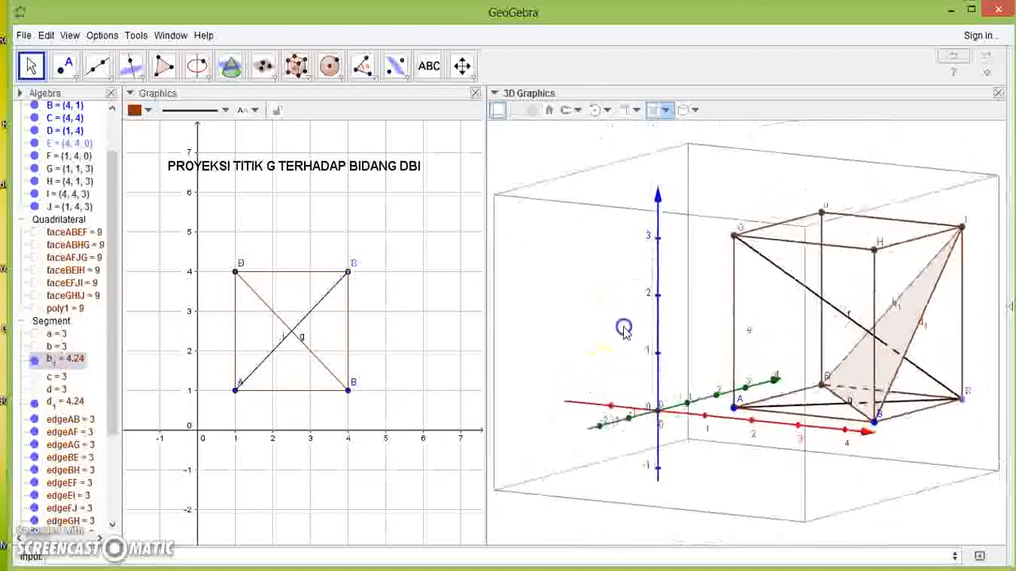
{"action": "left_click", "coordinate": [34, 358]}
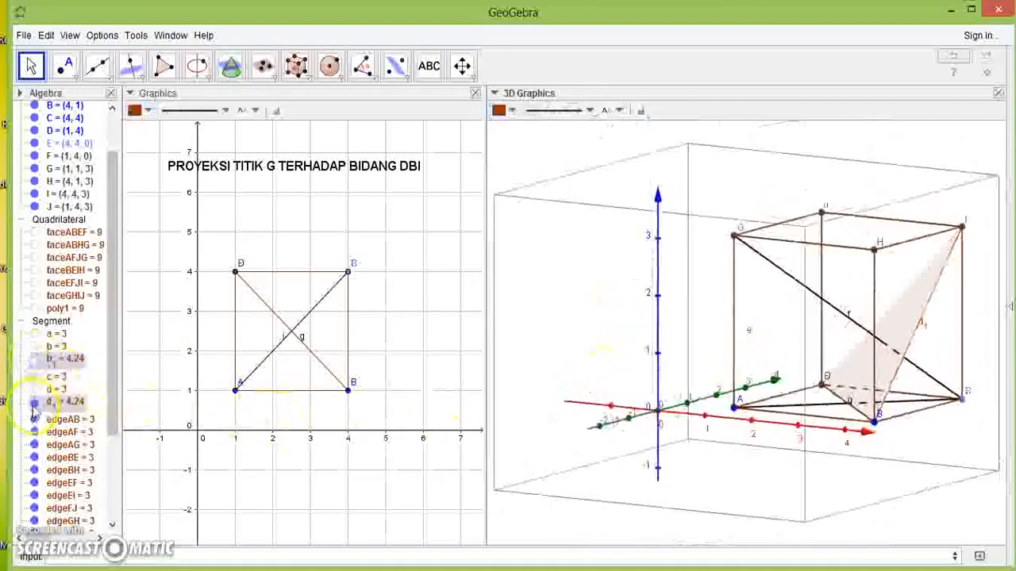
{"action": "left_click", "coordinate": [34, 401]}
{"action": "left_click", "coordinate": [34, 358]}
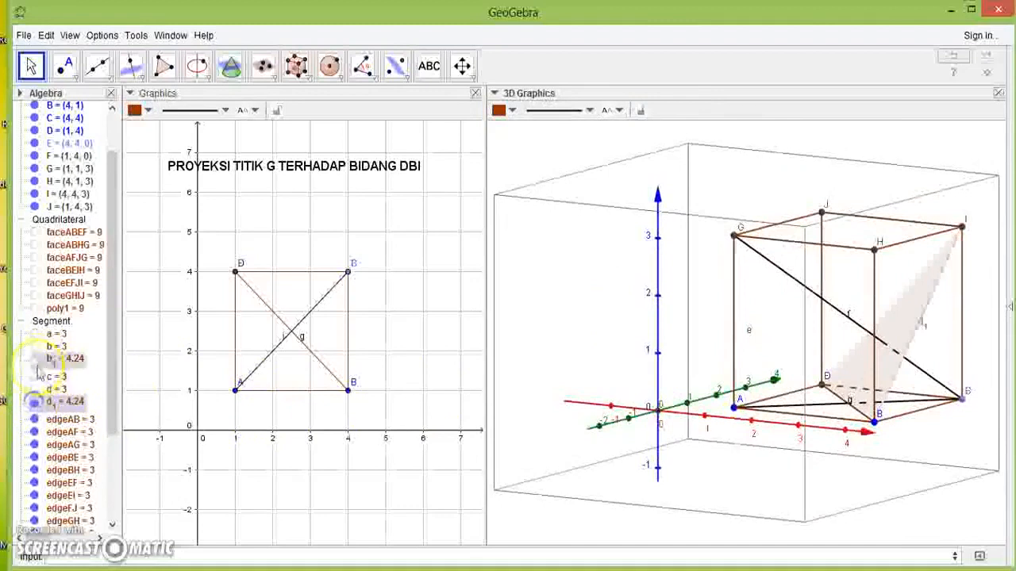
{"action": "left_click", "coordinate": [34, 402]}
- Turn off the labels of the triangle's side segments d₁ and b₁
{"action": "right_click", "coordinate": [37, 407]}
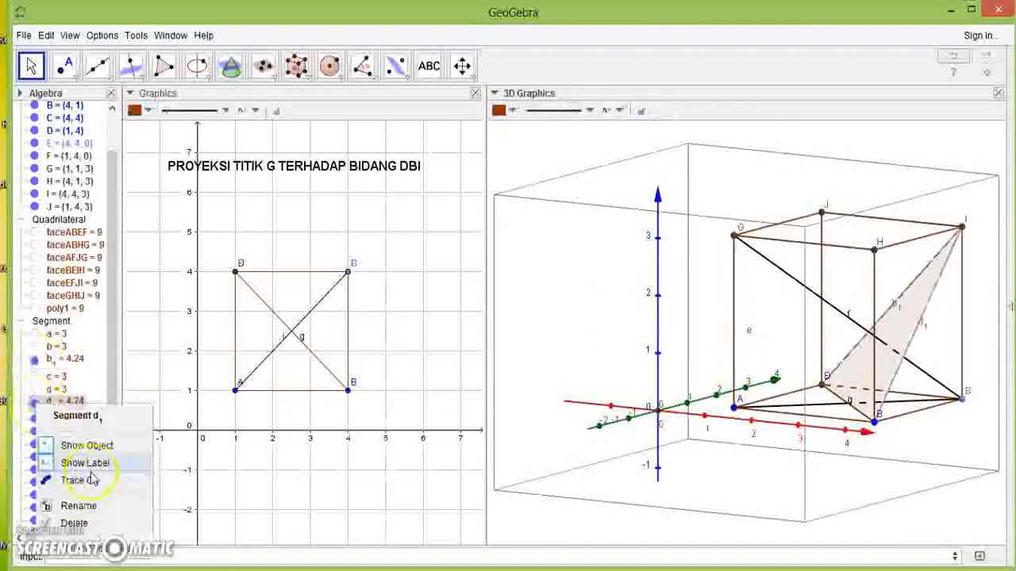
{"action": "left_click", "coordinate": [101, 466]}
{"action": "right_click", "coordinate": [40, 359]}
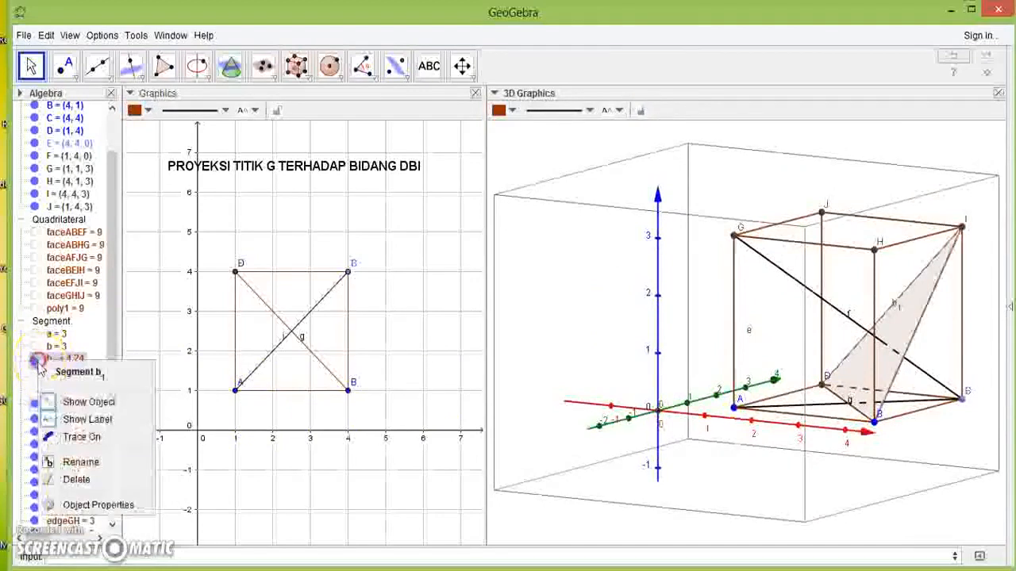
{"action": "left_click", "coordinate": [80, 421]}
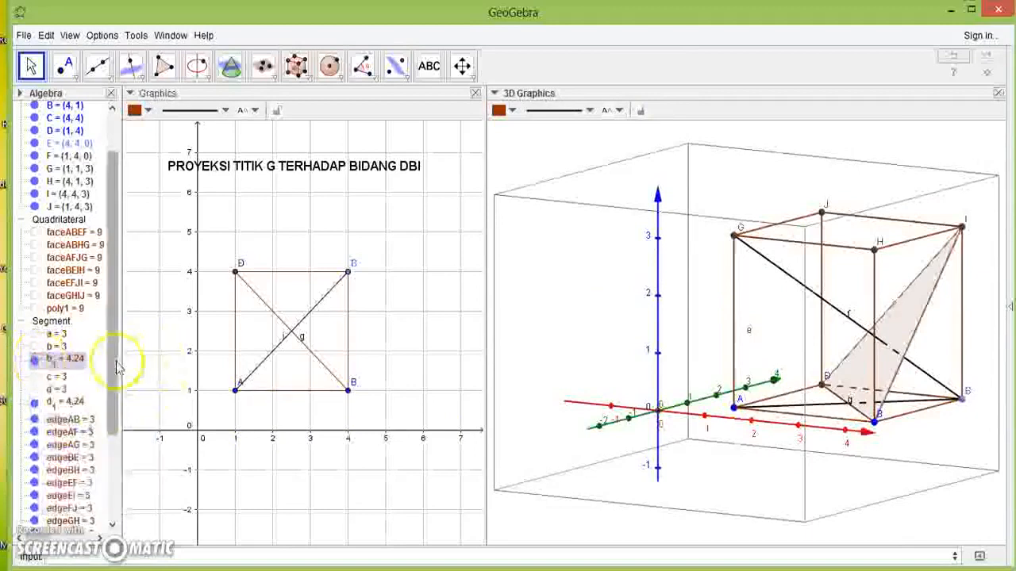
{"action": "left_click_drag", "start_coordinate": [116, 359], "coordinate": [105, 486]}
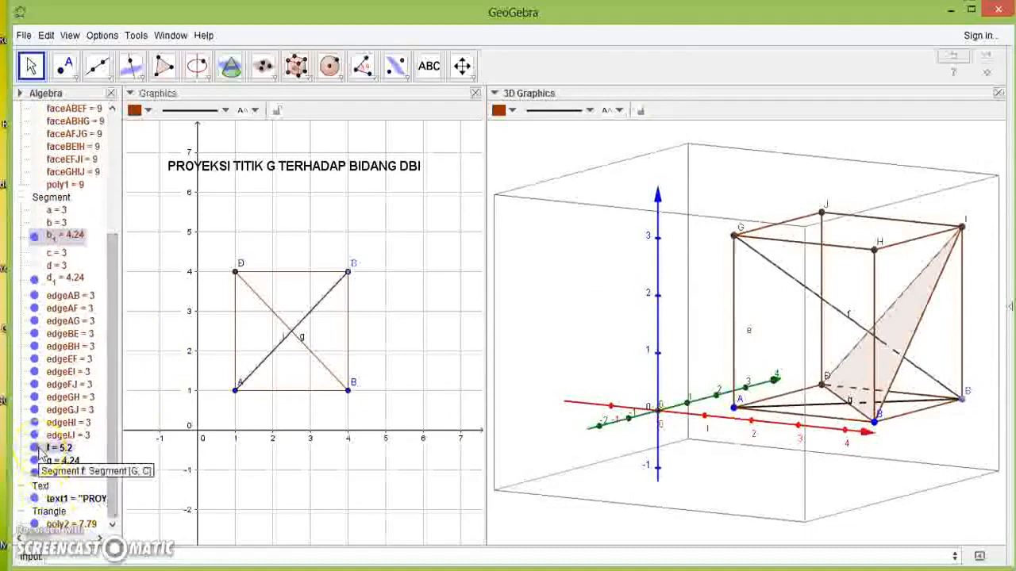
{"action": "left_click", "coordinate": [54, 460]}
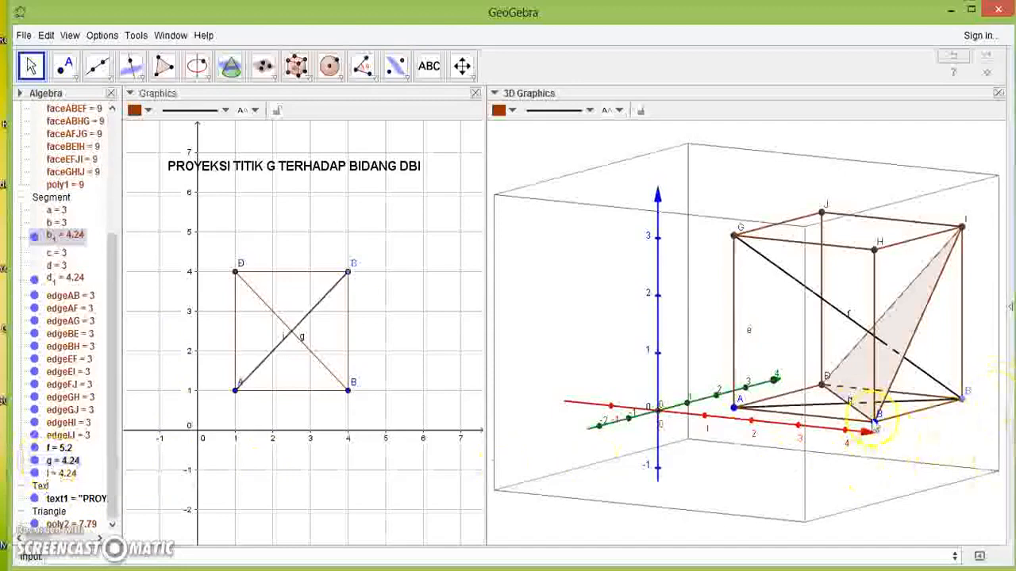
- Mark the intersection point of base diagonals BD and AC with the Intersect tool in the 3D view
{"action": "left_click_drag", "start_coordinate": [595, 344], "coordinate": [599, 314]}
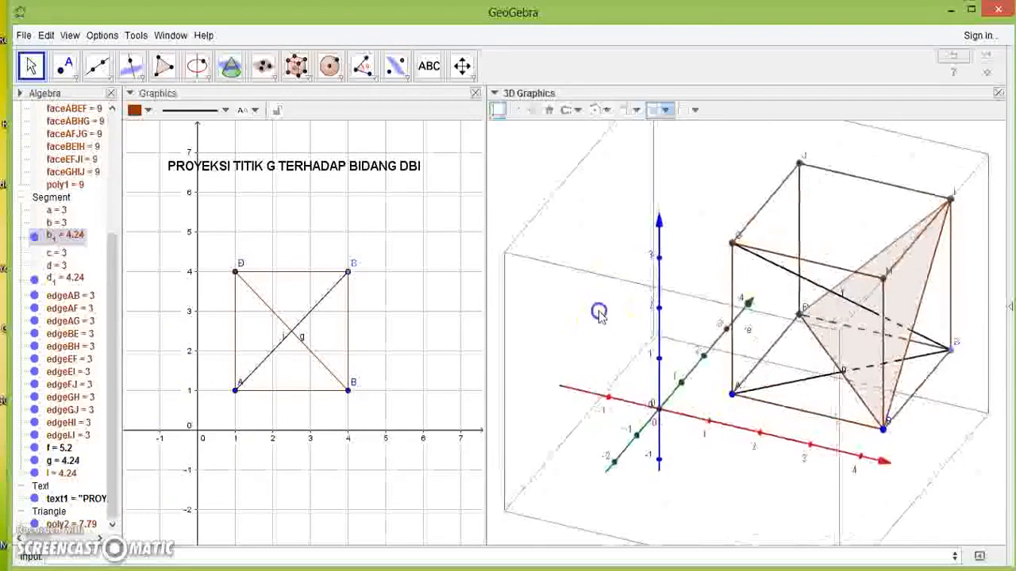
{"action": "left_click", "coordinate": [599, 314]}
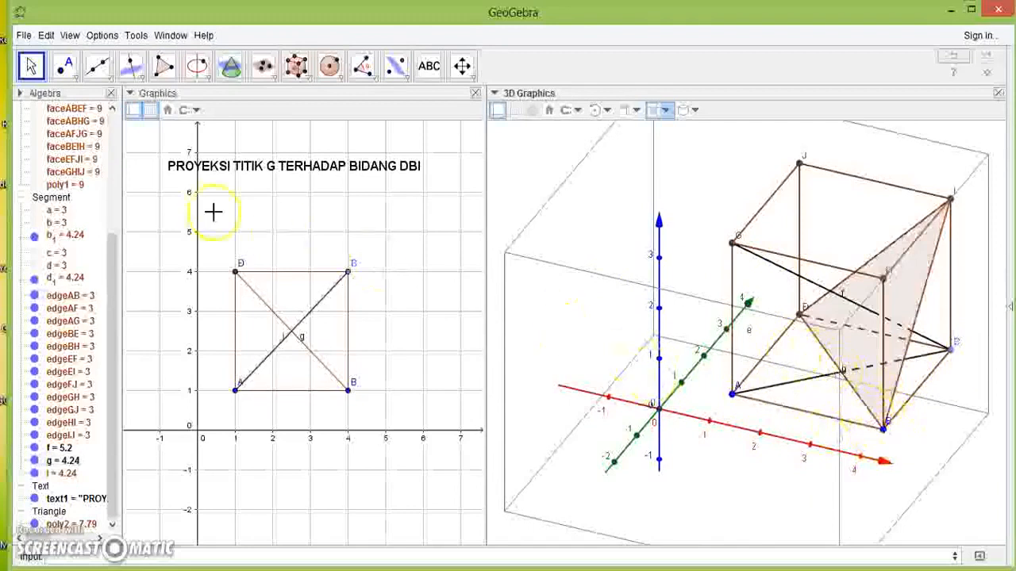
{"action": "left_click", "coordinate": [111, 81]}
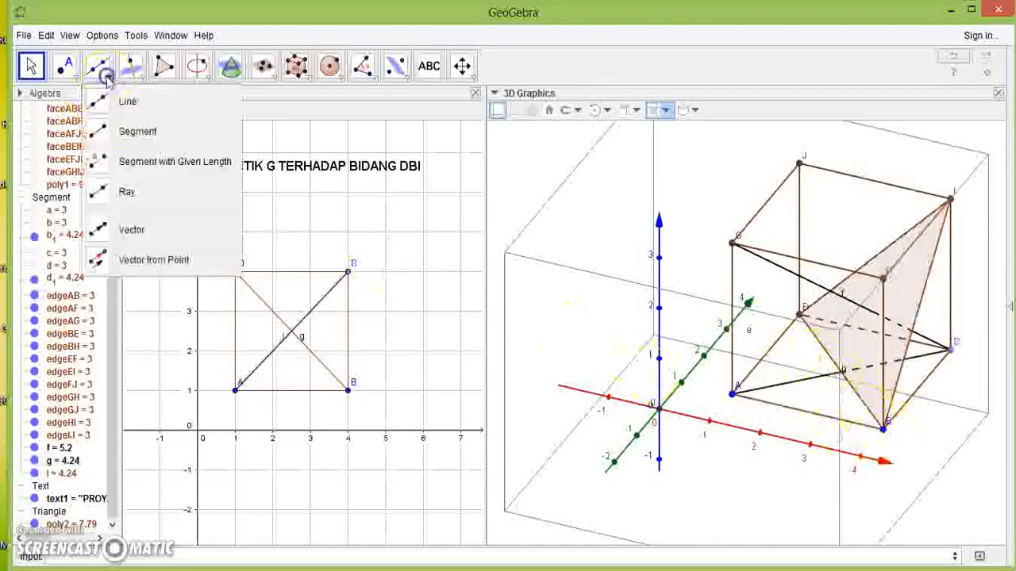
{"action": "left_click", "coordinate": [72, 77]}
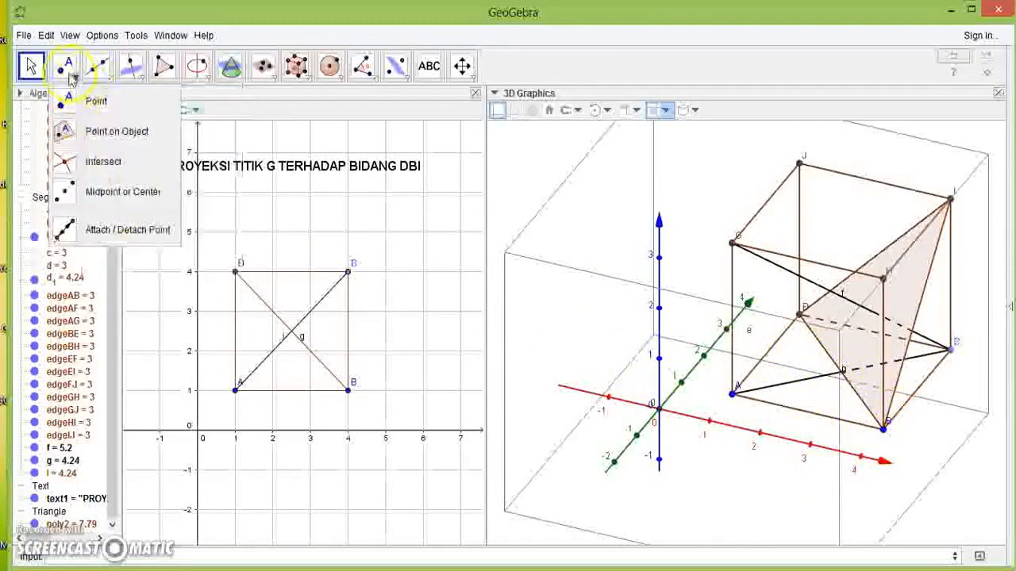
{"action": "left_click", "coordinate": [72, 163]}
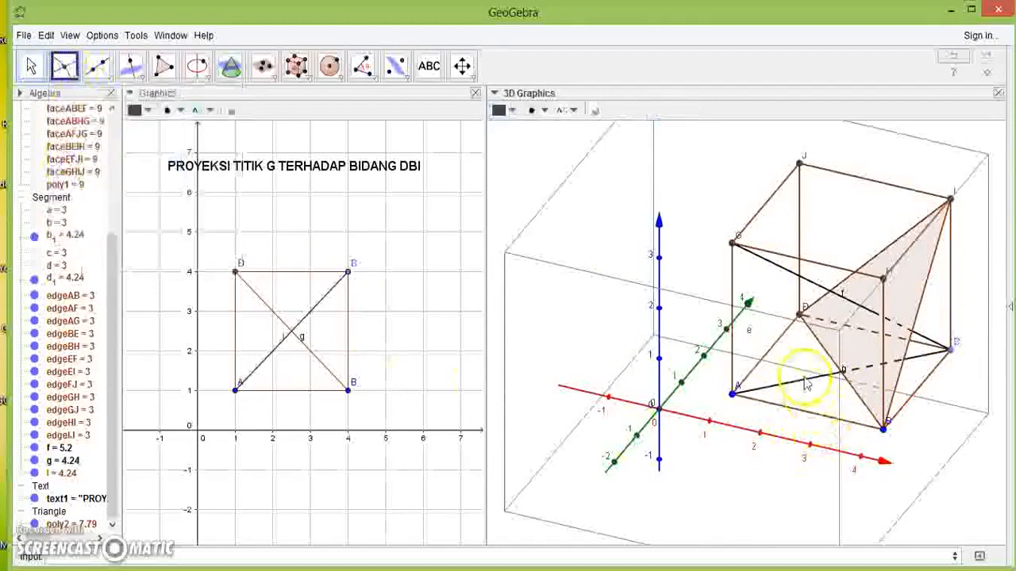
{"action": "left_click", "coordinate": [830, 359]}
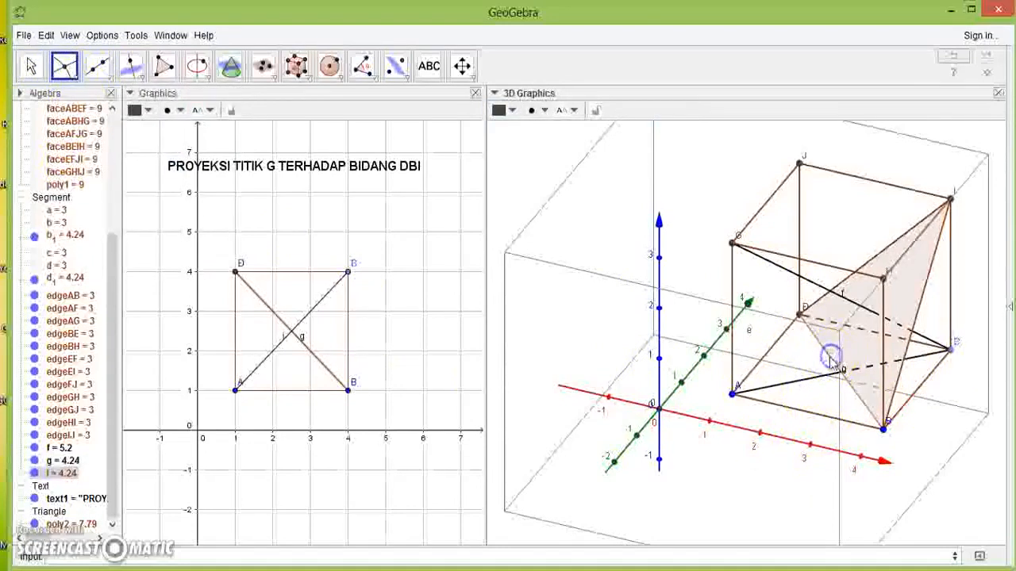
{"action": "left_click", "coordinate": [819, 381]}
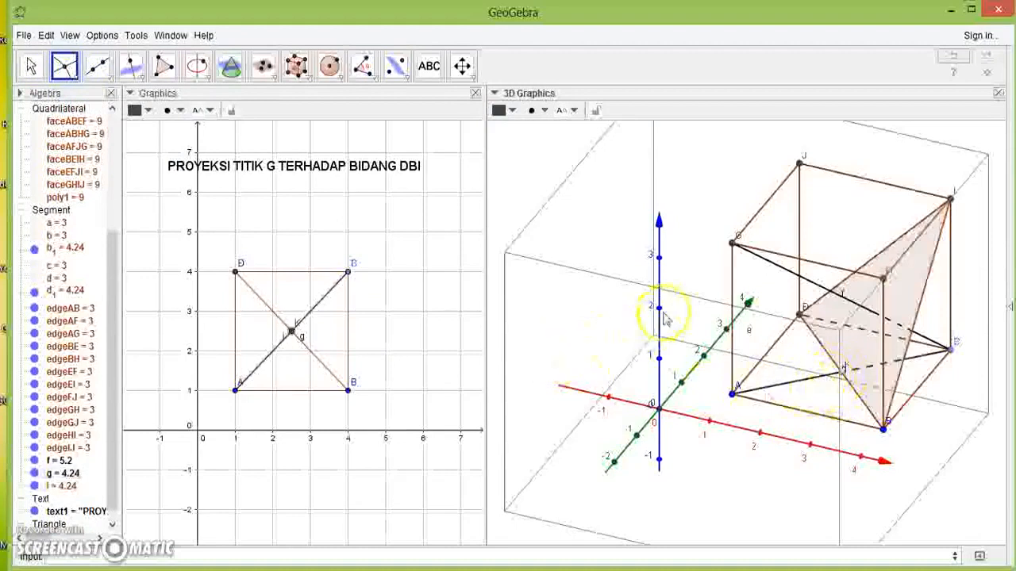
{"action": "left_click", "coordinate": [30, 66]}
- Create a segment between vertex I and the base diagonals' intersection point K by entering a Segment command
{"action": "left_click_drag", "start_coordinate": [611, 357], "coordinate": [592, 349]}
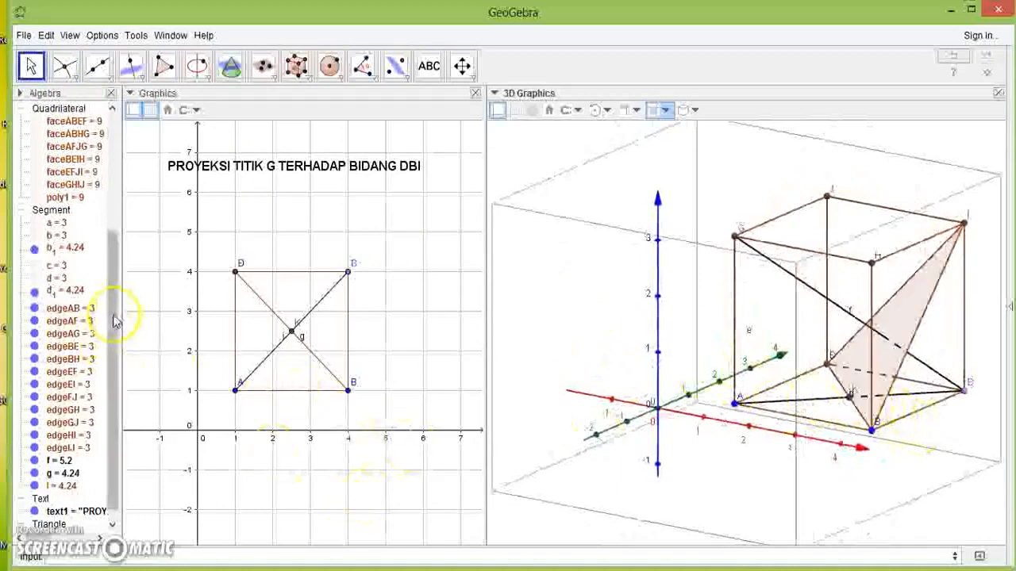
{"action": "left_click_drag", "start_coordinate": [111, 314], "coordinate": [109, 412]}
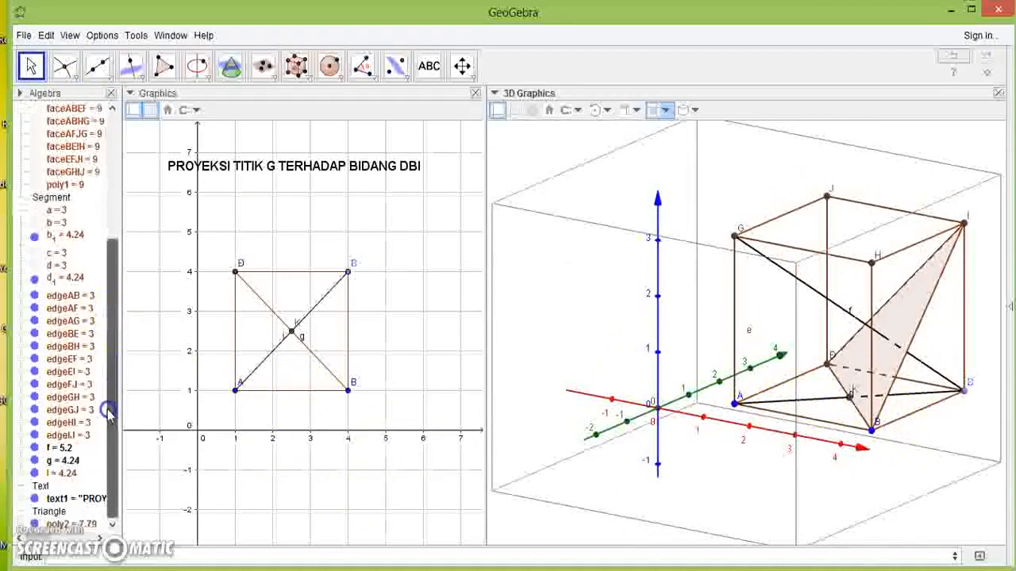
{"action": "left_click_drag", "start_coordinate": [117, 349], "coordinate": [124, 144]}
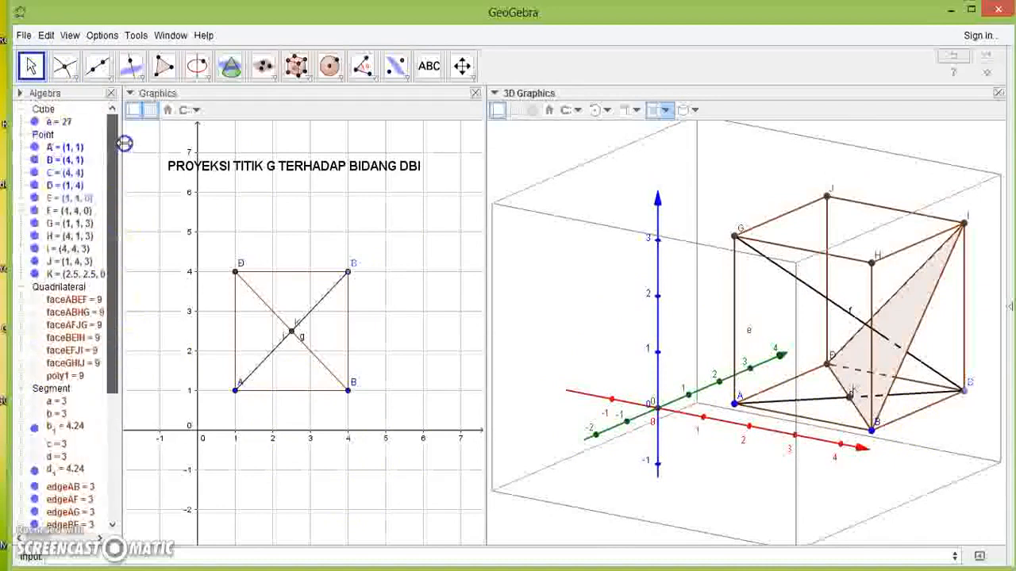
{"action": "left_click_drag", "start_coordinate": [111, 194], "coordinate": [110, 271]}
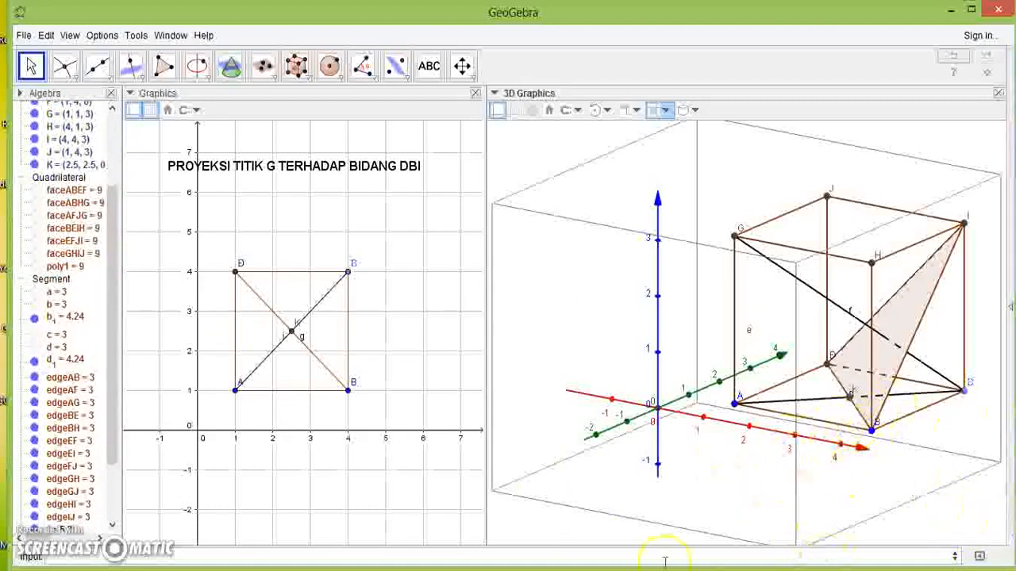
{"action": "left_click", "coordinate": [138, 560]}
{"action": "type", "text": "segment"}
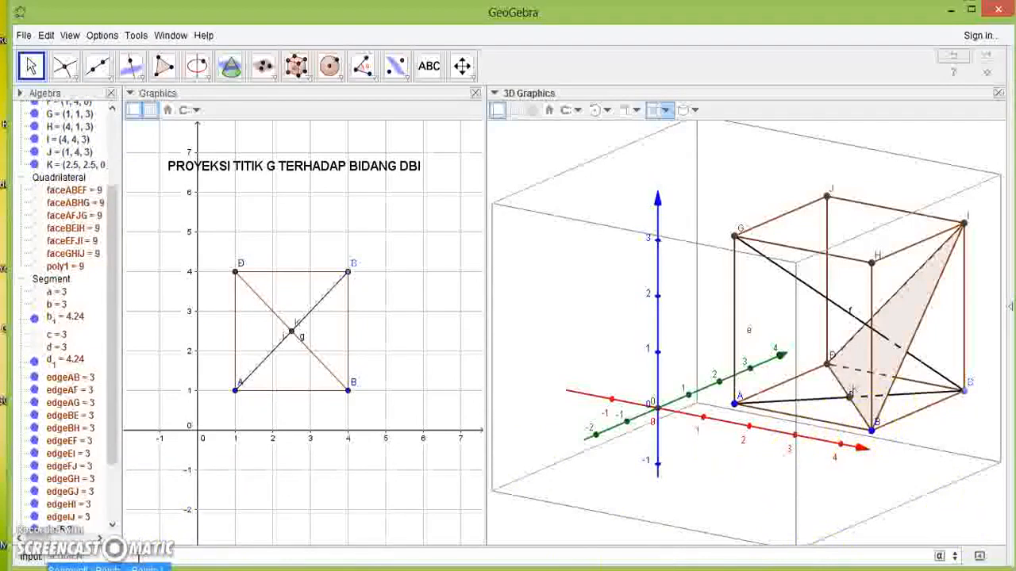
{"action": "type", "text": "T["}
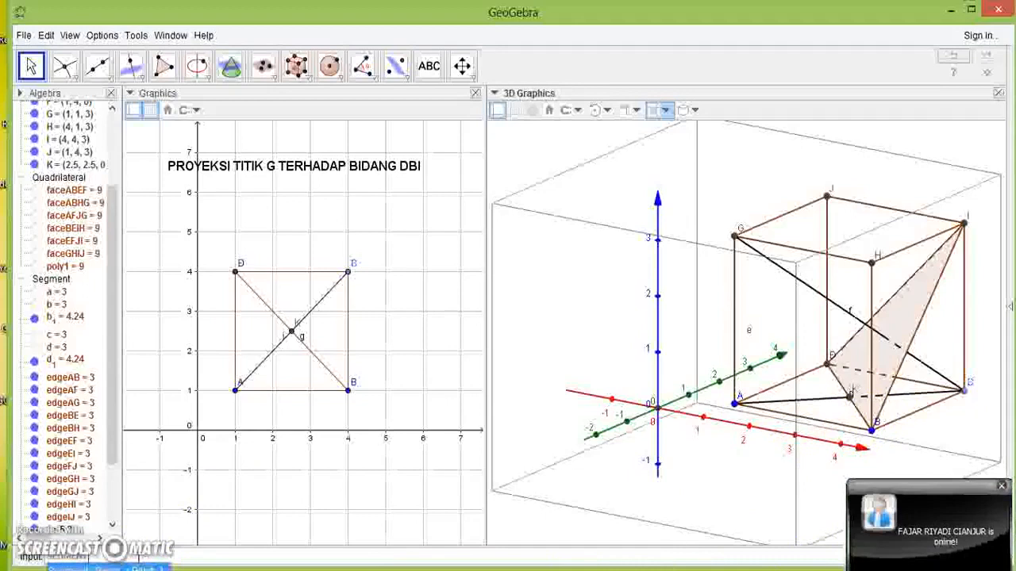
{"action": "left_click", "coordinate": [1001, 485]}
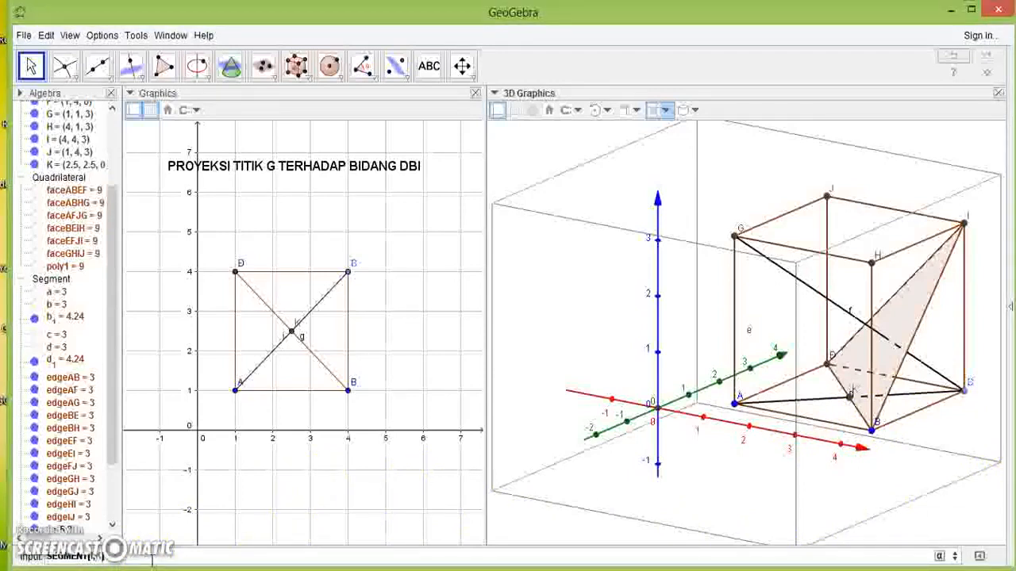
{"action": "key", "text": "Return"}
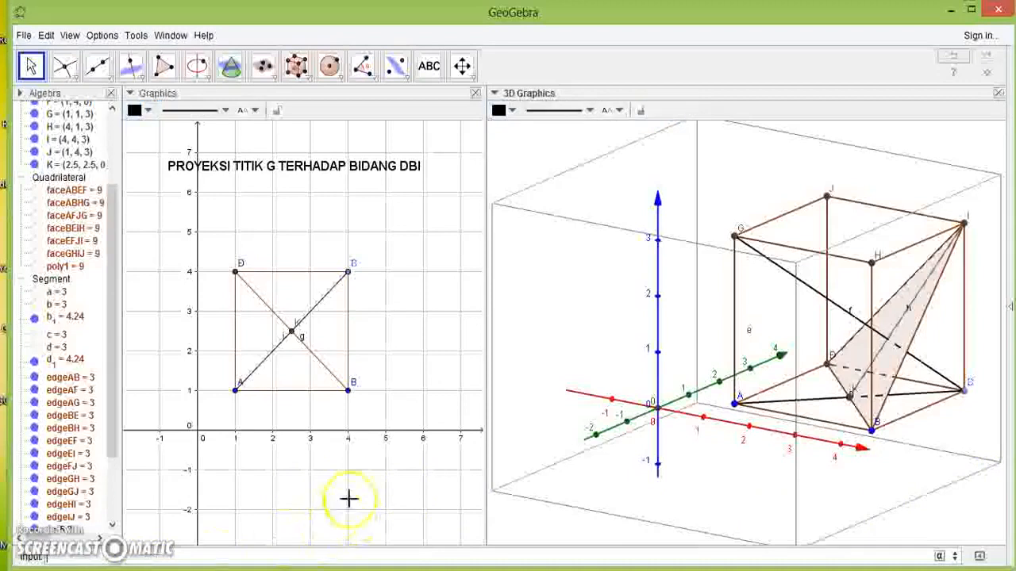
- Try to add an angle between space diagonal GC and segment IK in the 3D view, and undo it
{"action": "left_click_drag", "start_coordinate": [583, 345], "coordinate": [641, 291]}
{"action": "left_click", "coordinate": [731, 242]}
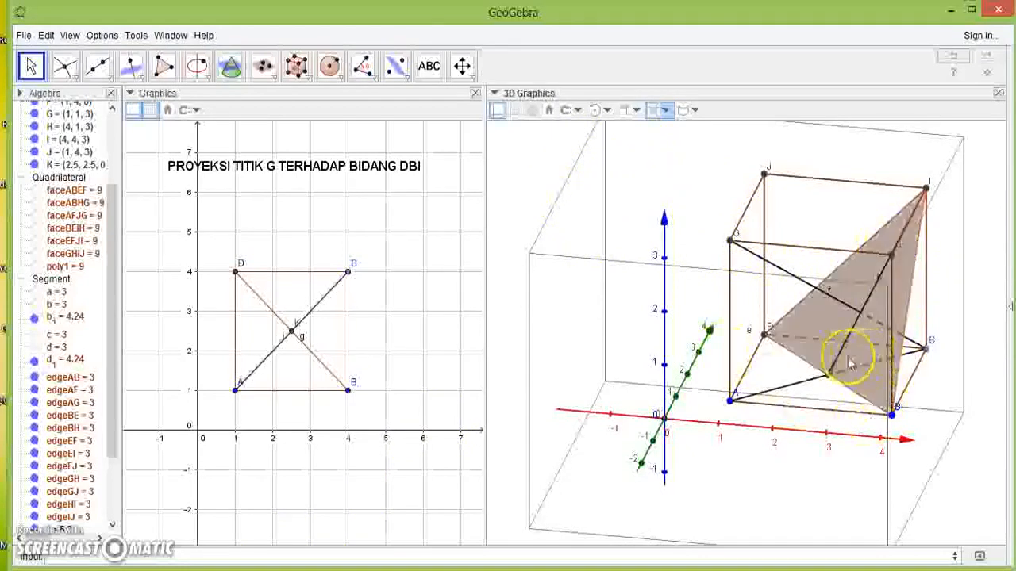
{"action": "left_click", "coordinate": [362, 66]}
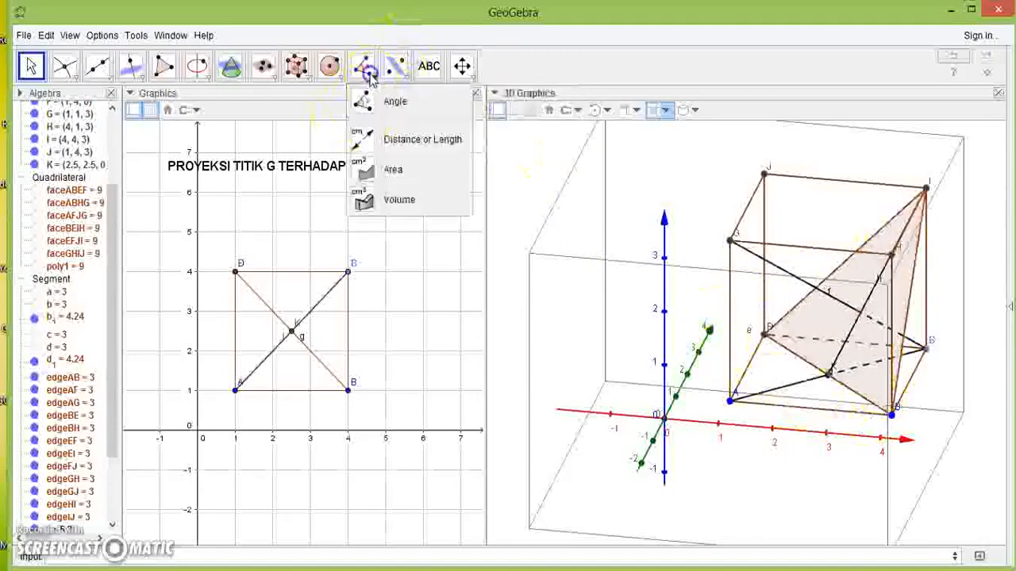
{"action": "left_click", "coordinate": [382, 102]}
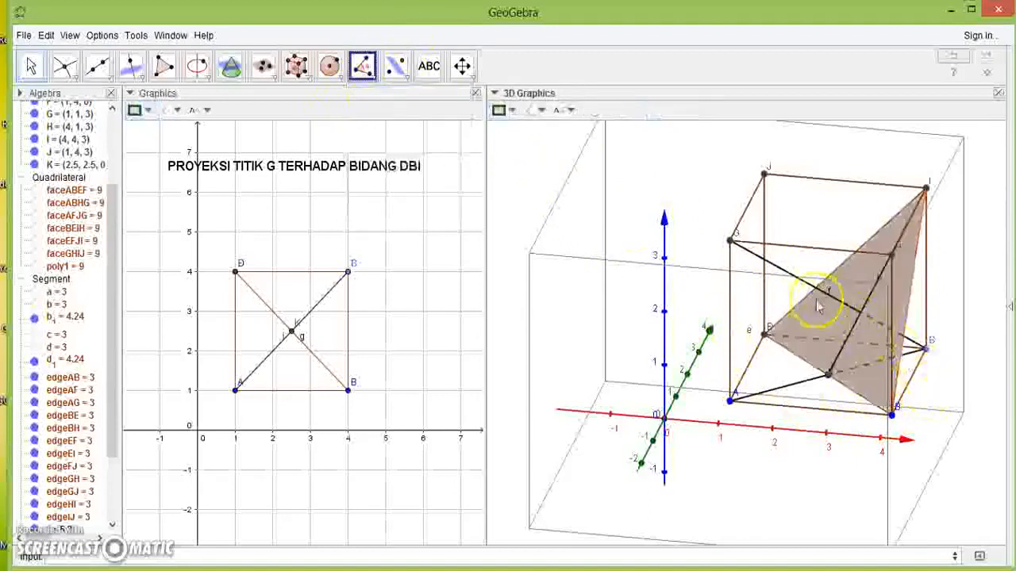
{"action": "left_click", "coordinate": [852, 330]}
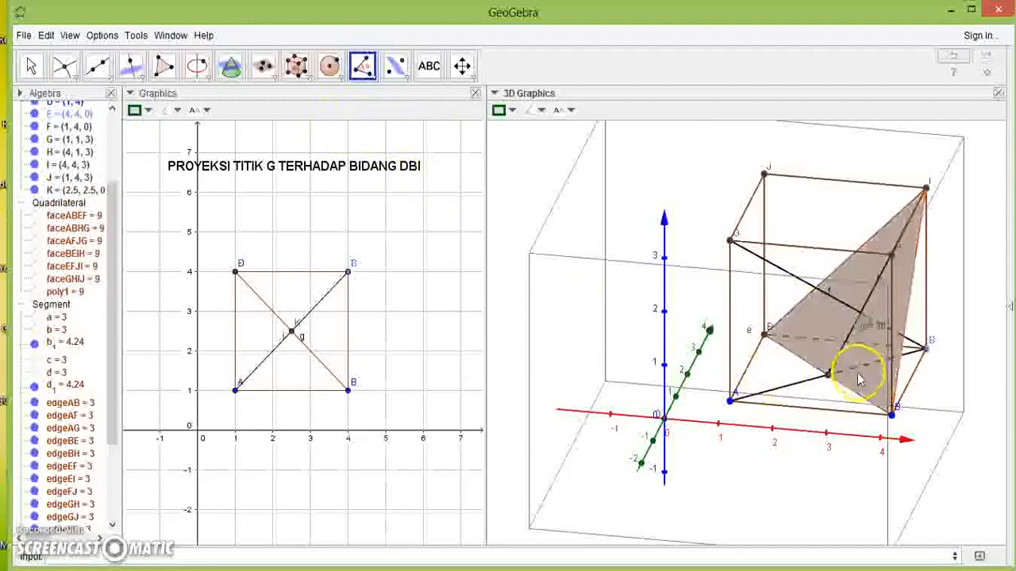
{"action": "key", "text": "ctrl+z"}
- Try the Angle tool again on segment IK and space diagonal GC, and undo the second angle
{"action": "left_click", "coordinate": [264, 68]}
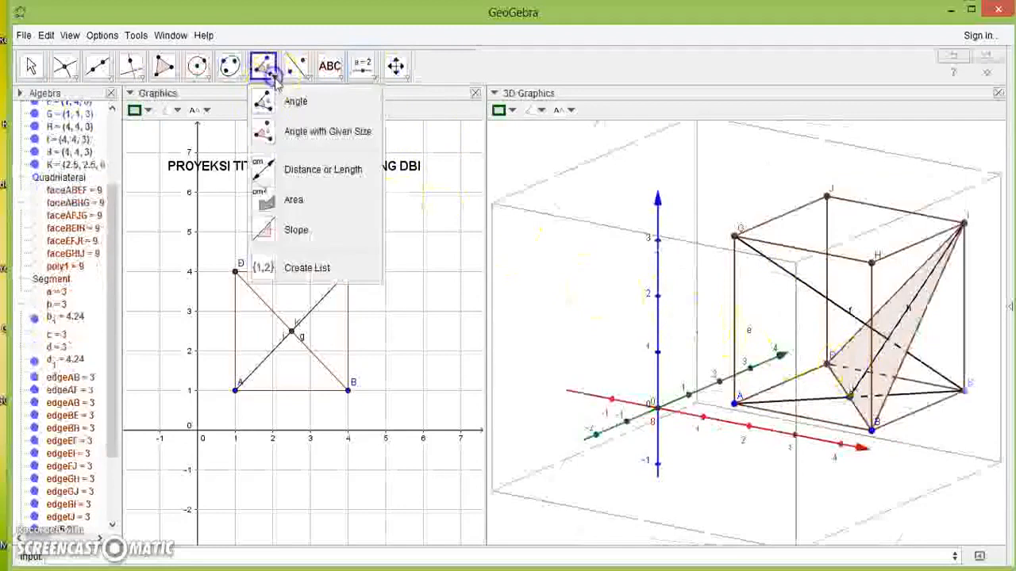
{"action": "left_click", "coordinate": [274, 99]}
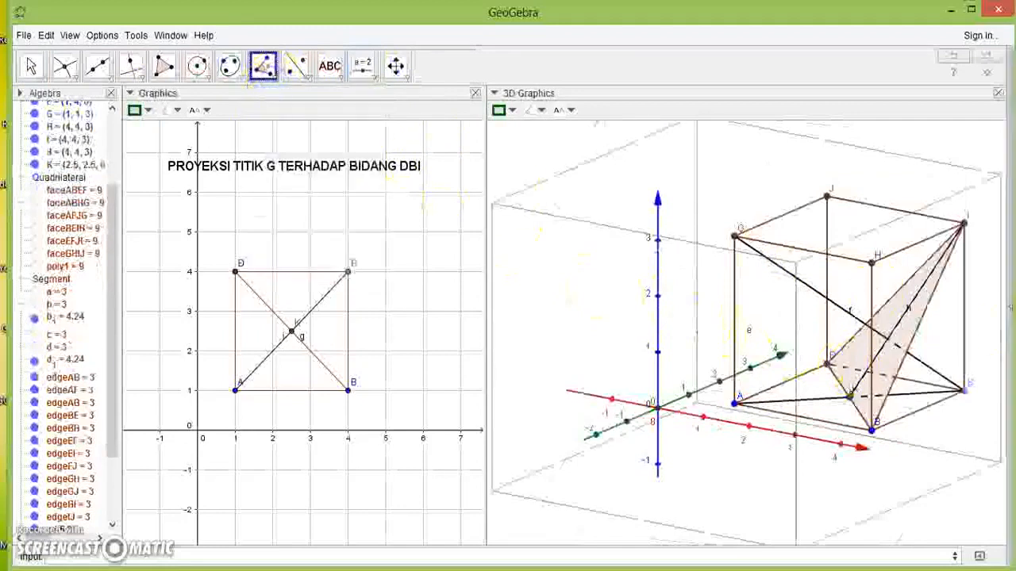
{"action": "left_click", "coordinate": [921, 298]}
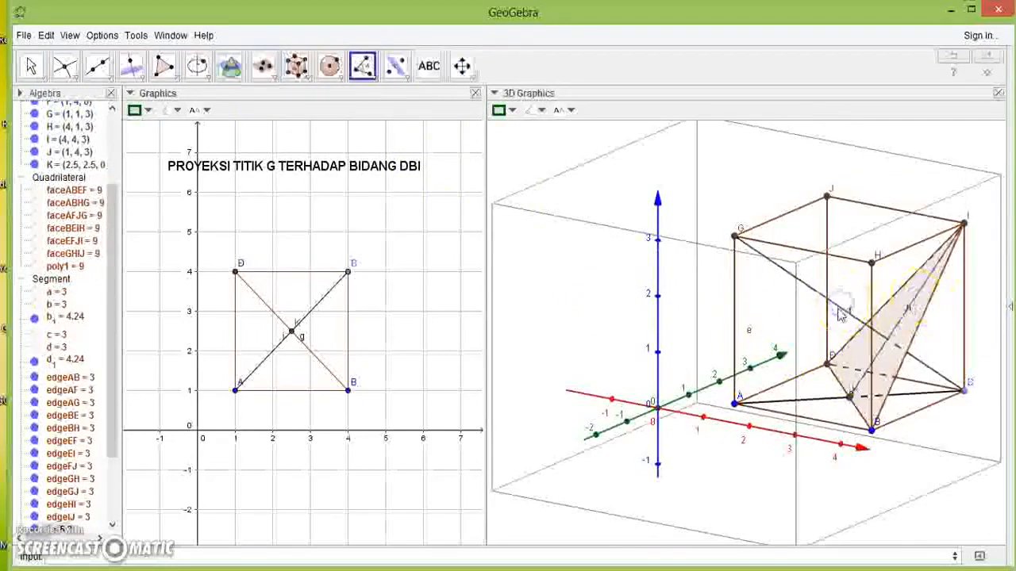
{"action": "left_click", "coordinate": [898, 315]}
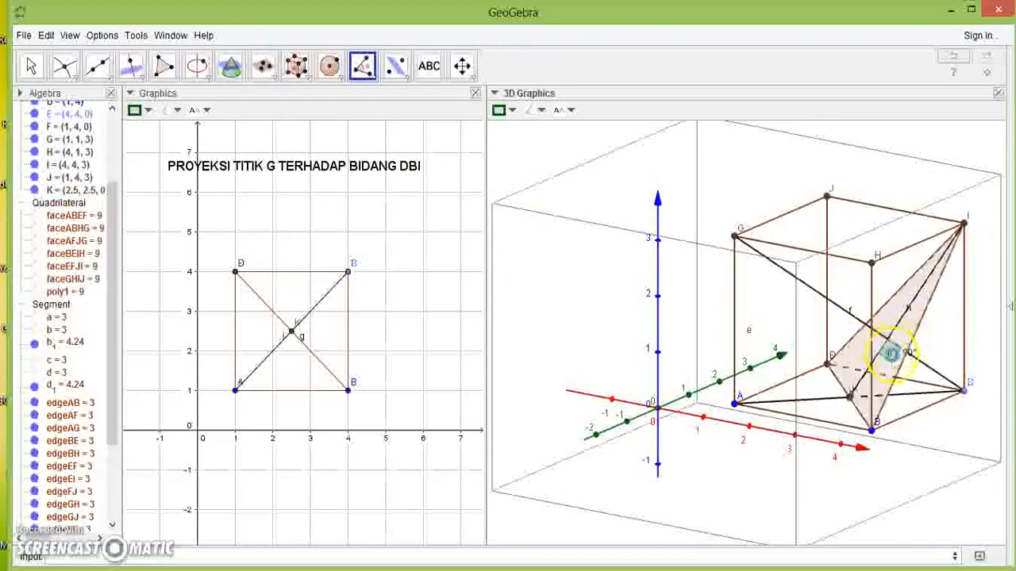
{"action": "key", "text": "ctrl+z"}
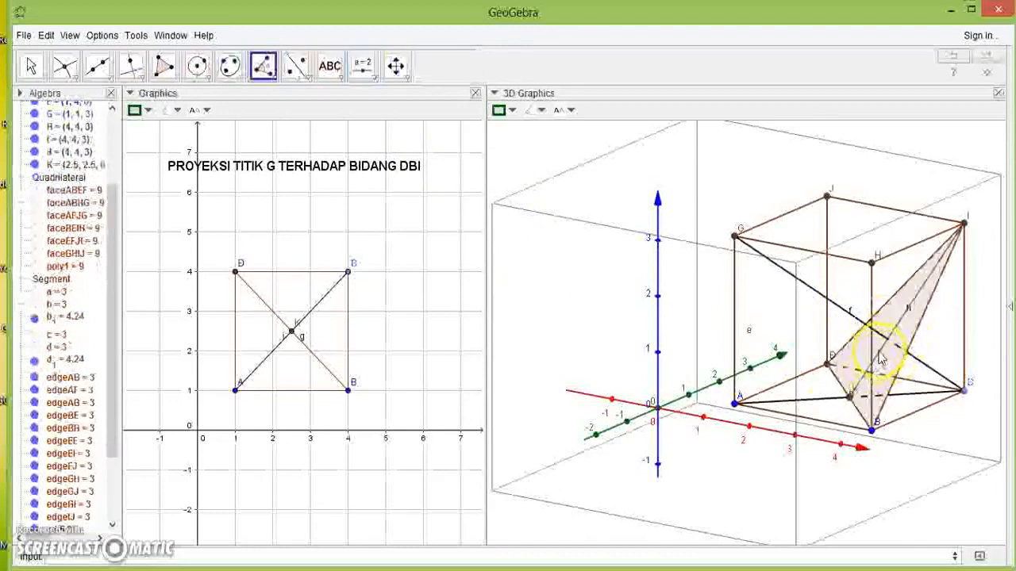
{"action": "left_click", "coordinate": [879, 361]}
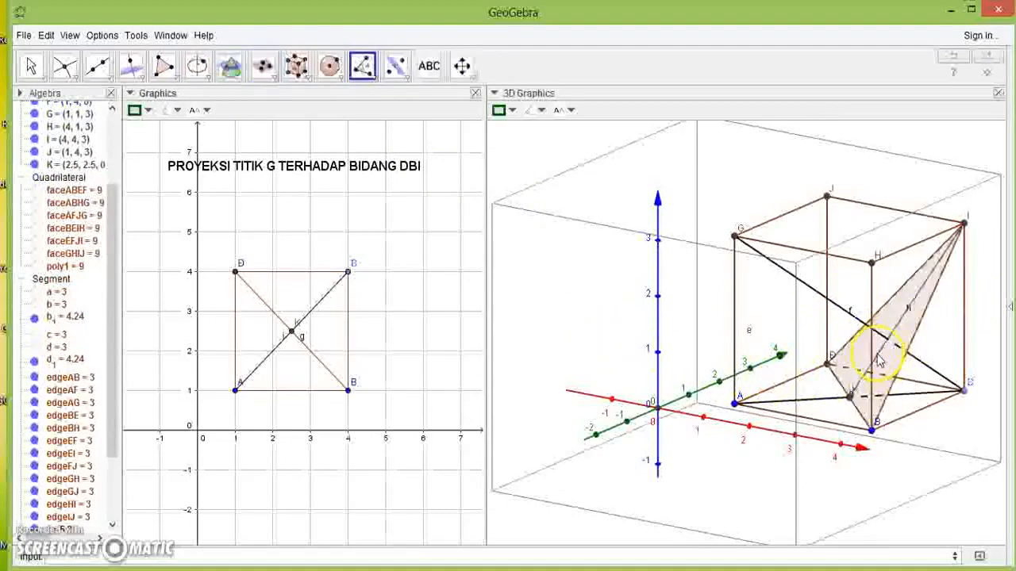
- Add the angle between space diagonal GC and segment IK with the Angle tool in the 3D view
{"action": "left_click", "coordinate": [847, 313]}
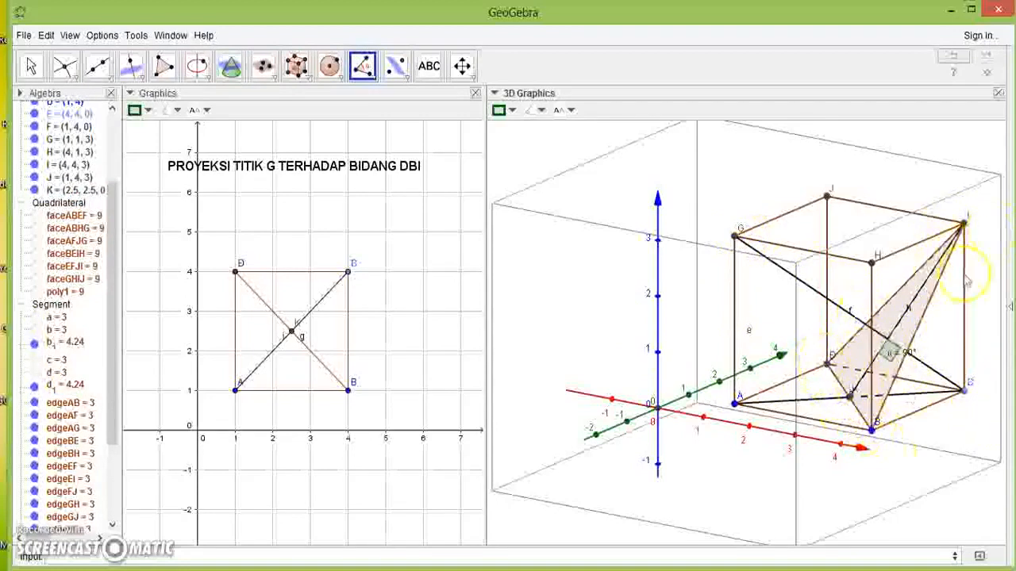
{"action": "left_click", "coordinate": [877, 345]}
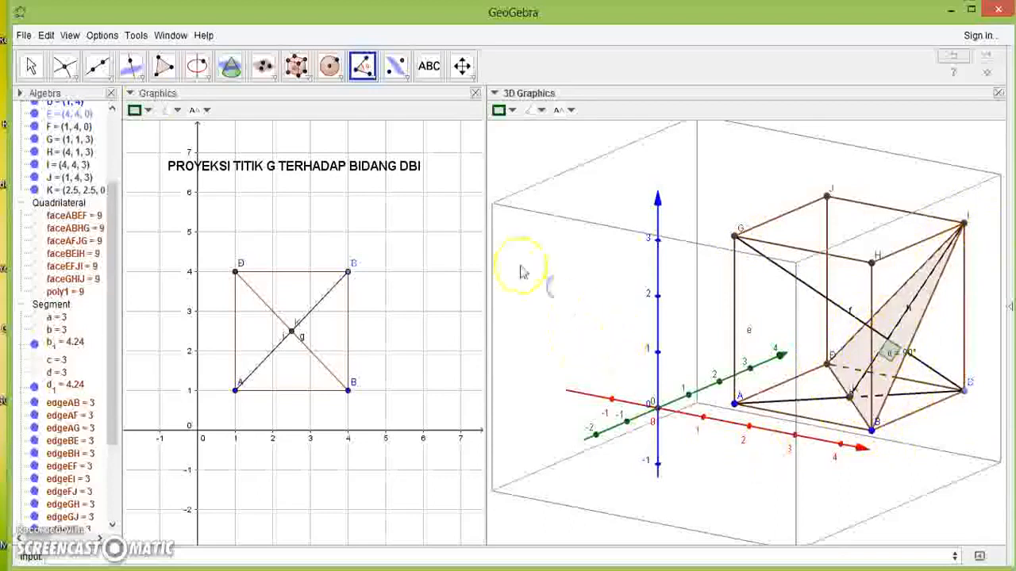
{"action": "left_click", "coordinate": [31, 67]}
- Try to mark where space diagonal GC meets triangle DBI with the Intersect tool, intersecting segment IK with the triangle instead
{"action": "mouse_move", "coordinate": [590, 315]}
{"action": "left_mouse_down"}
{"action": "mouse_move", "coordinate": [559, 294]}
{"action": "mouse_move", "coordinate": [547, 309]}
{"action": "mouse_move", "coordinate": [573, 333]}
{"action": "mouse_move", "coordinate": [669, 342]}
{"action": "mouse_move", "coordinate": [701, 309]}
{"action": "mouse_move", "coordinate": [637, 340]}
{"action": "mouse_move", "coordinate": [585, 297]}
{"action": "mouse_move", "coordinate": [573, 331]}
{"action": "mouse_move", "coordinate": [608, 357]}
{"action": "mouse_move", "coordinate": [580, 337]}
{"action": "mouse_move", "coordinate": [585, 329]}
{"action": "left_mouse_up"}
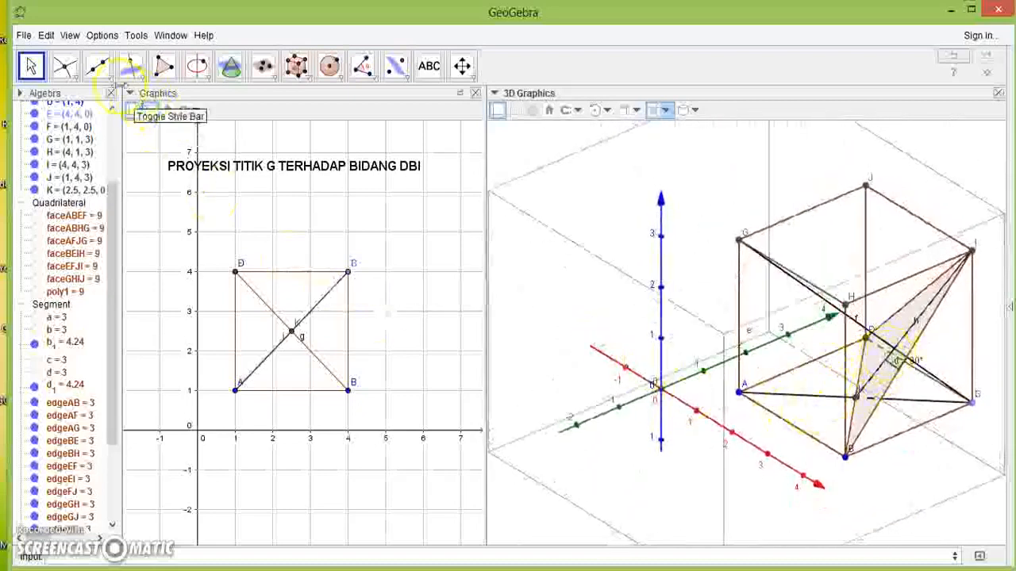
{"action": "left_click", "coordinate": [65, 65]}
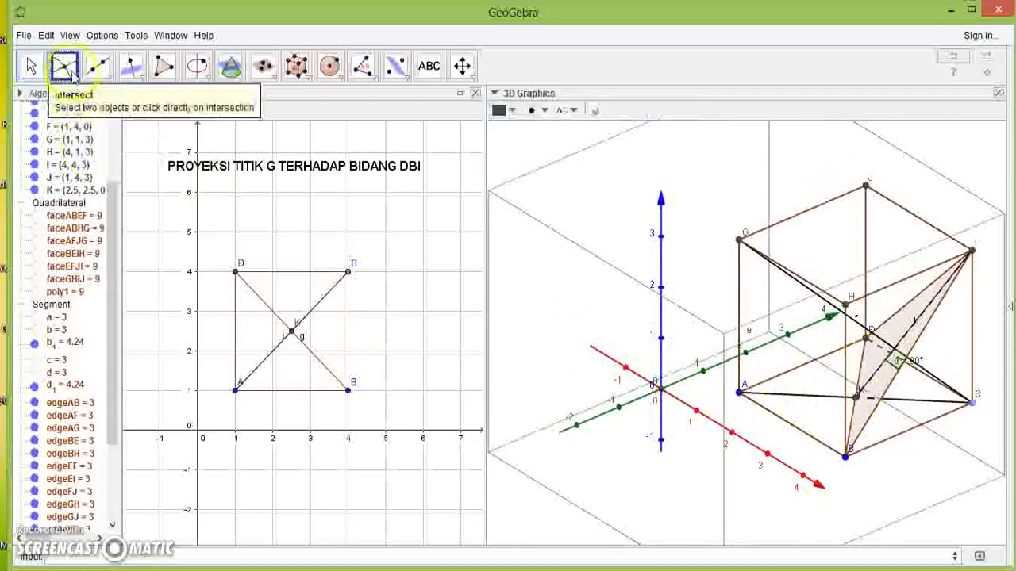
{"action": "left_click", "coordinate": [909, 337]}
{"action": "left_click", "coordinate": [768, 369]}
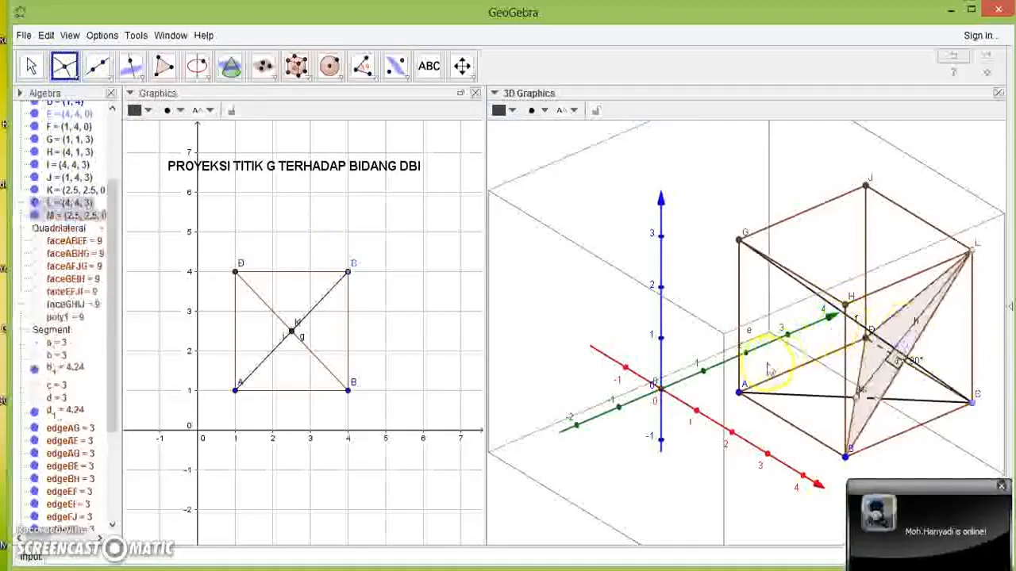
- Mark the intersection point of space diagonal GC and segment IK with the Intersect tool in the 3D view
{"action": "left_click", "coordinate": [32, 66]}
{"action": "left_click_drag", "start_coordinate": [577, 283], "coordinate": [613, 270]}
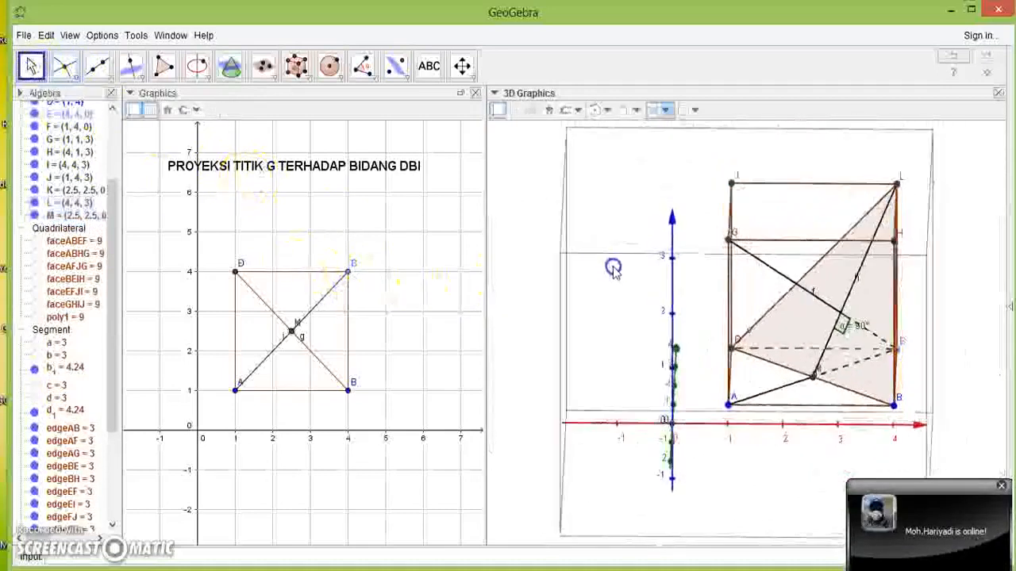
{"action": "left_click", "coordinate": [67, 69]}
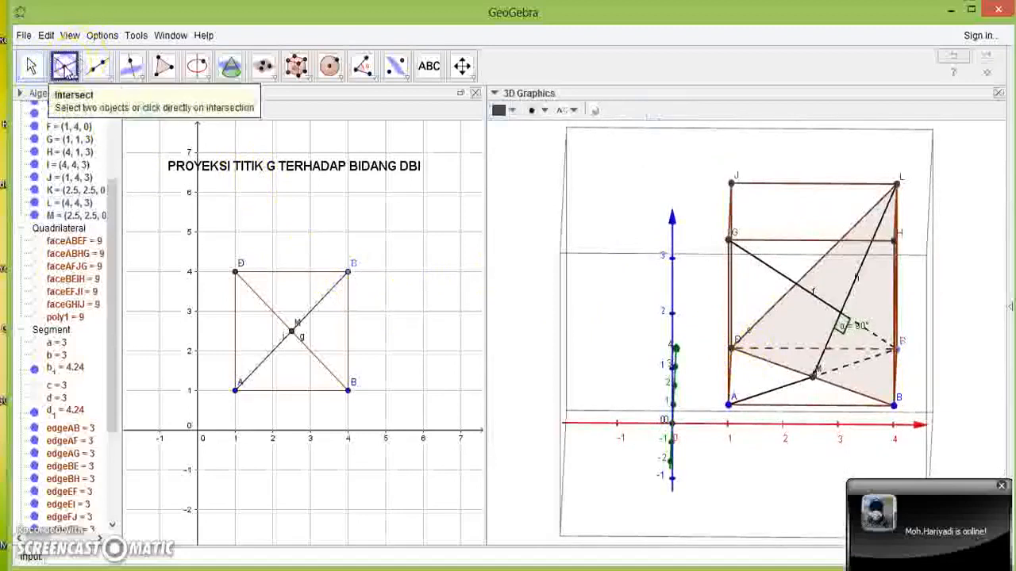
{"action": "left_click", "coordinate": [66, 68]}
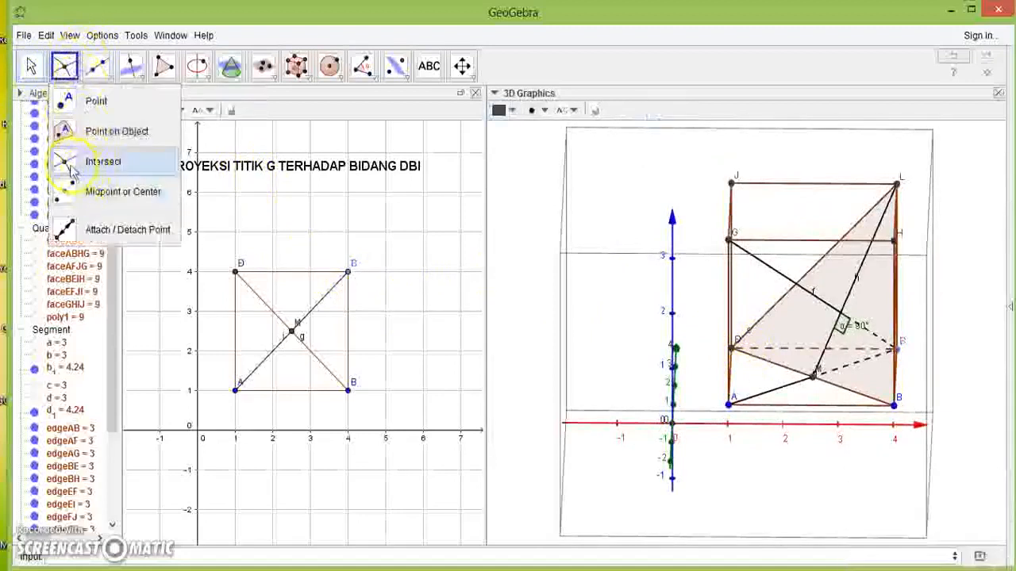
{"action": "left_click", "coordinate": [649, 326]}
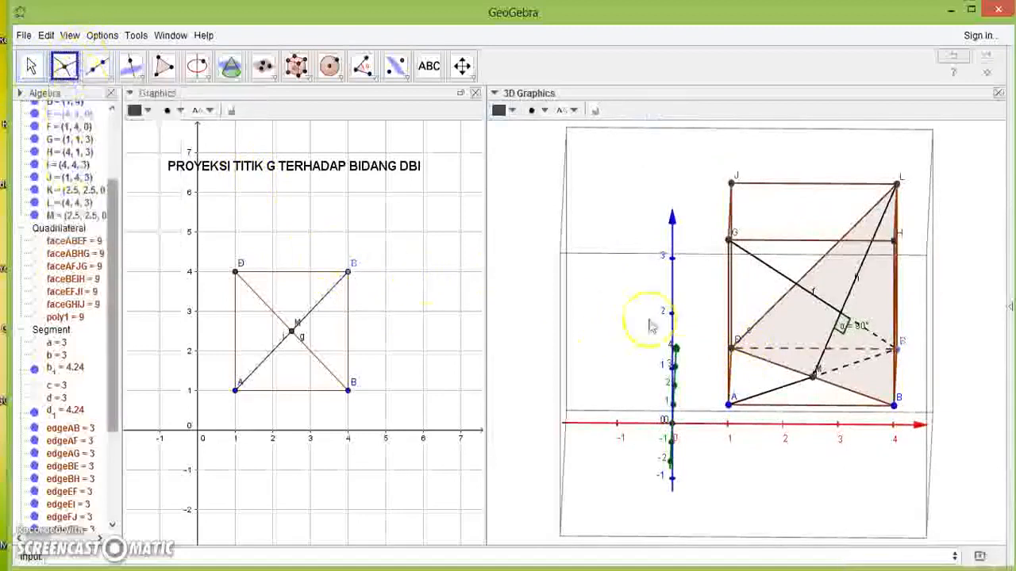
{"action": "left_click", "coordinate": [854, 295]}
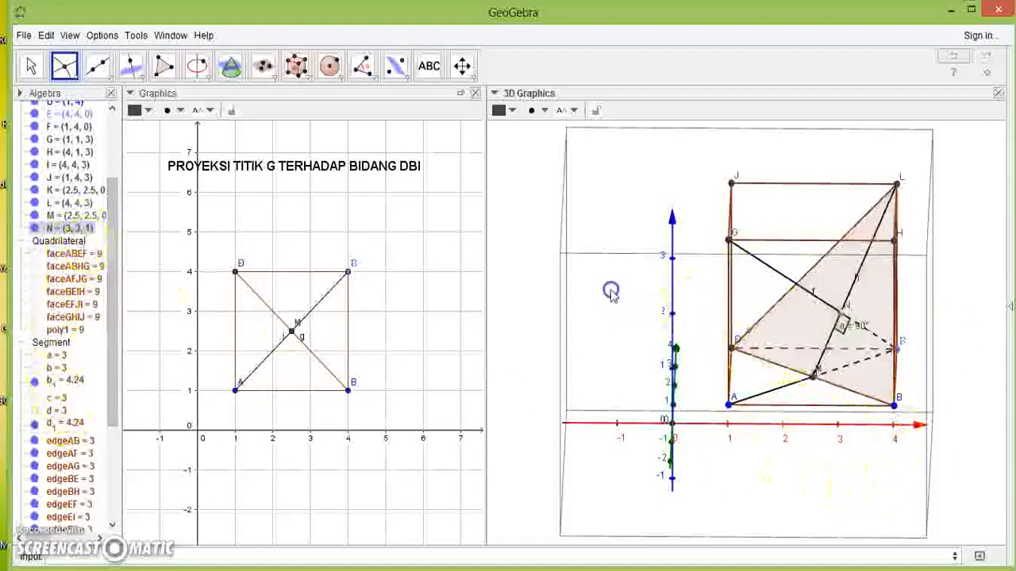
{"action": "key", "text": "Escape"}
- Create a segment from cube vertex C to the intersection point N by entering the command Segment[C, N]
{"action": "left_click_drag", "start_coordinate": [578, 294], "coordinate": [553, 305]}
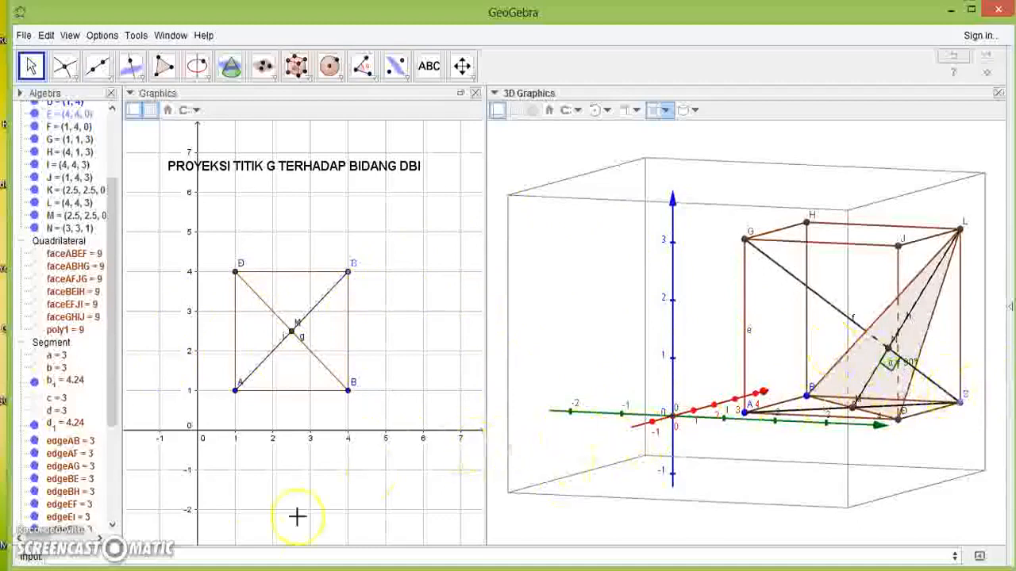
{"action": "left_click", "coordinate": [190, 553]}
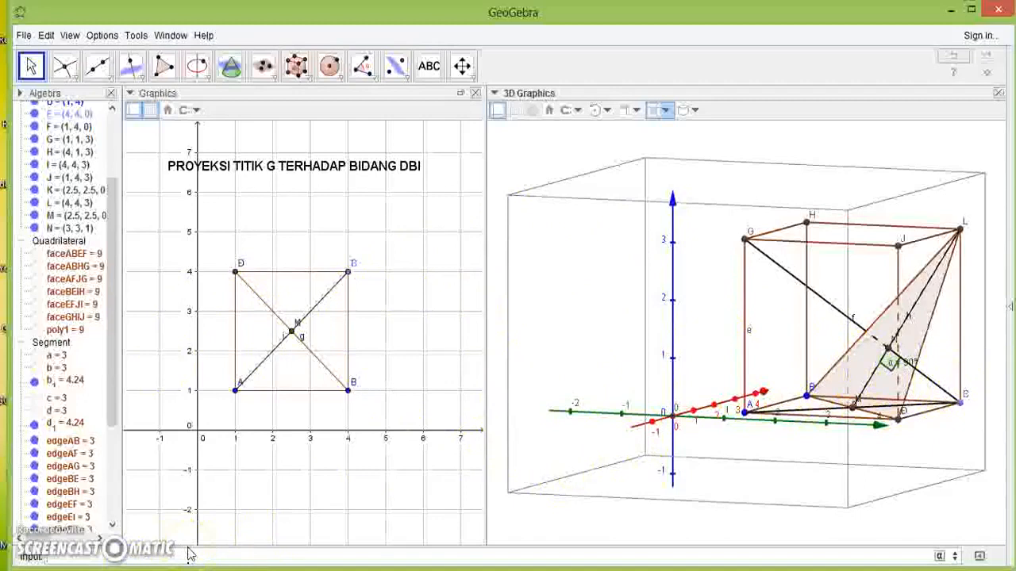
{"action": "type", "text": "Se"}
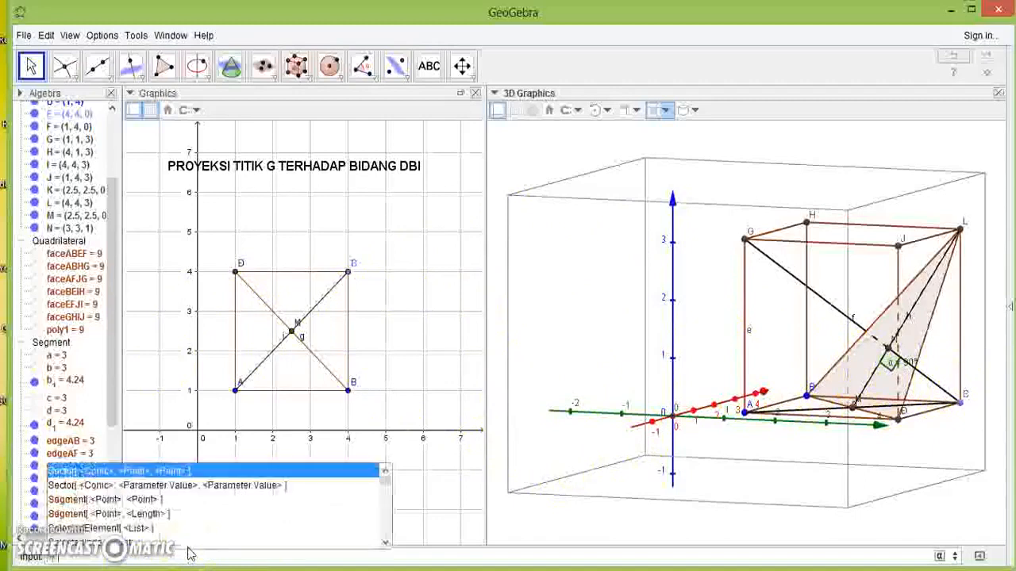
{"action": "key", "text": "Return"}
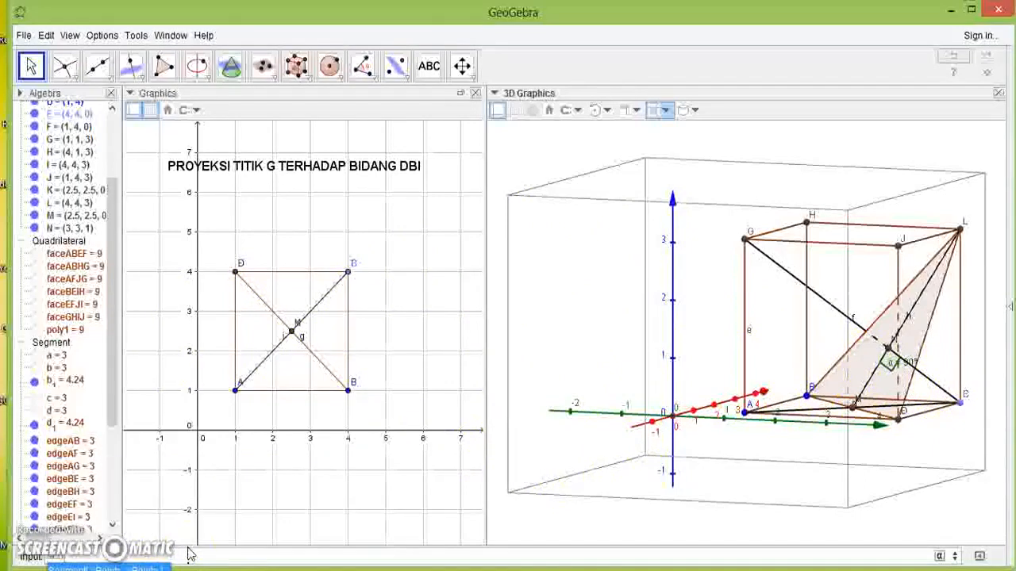
{"action": "left_click", "coordinate": [163, 569]}
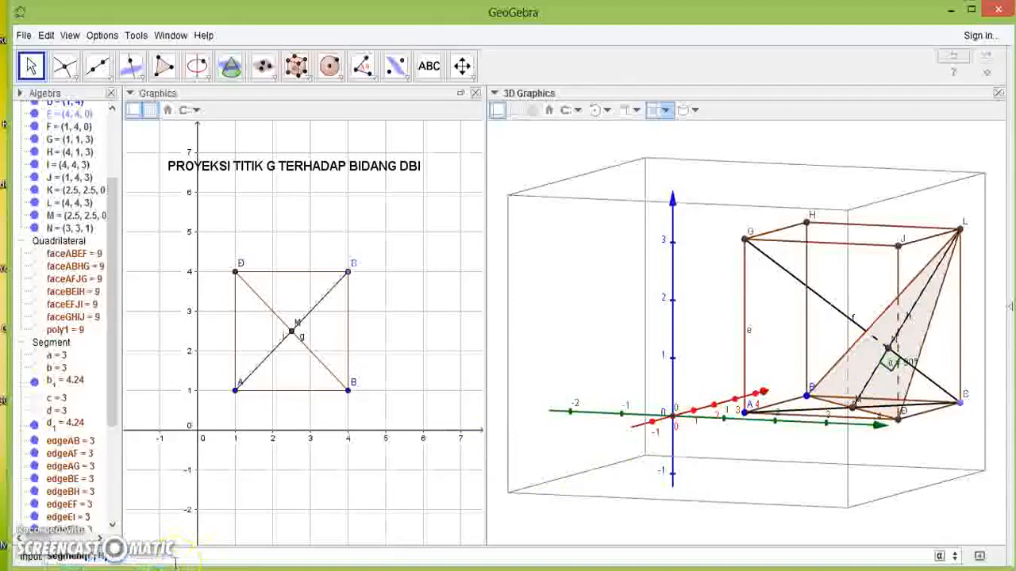
{"action": "key", "text": "Return"}
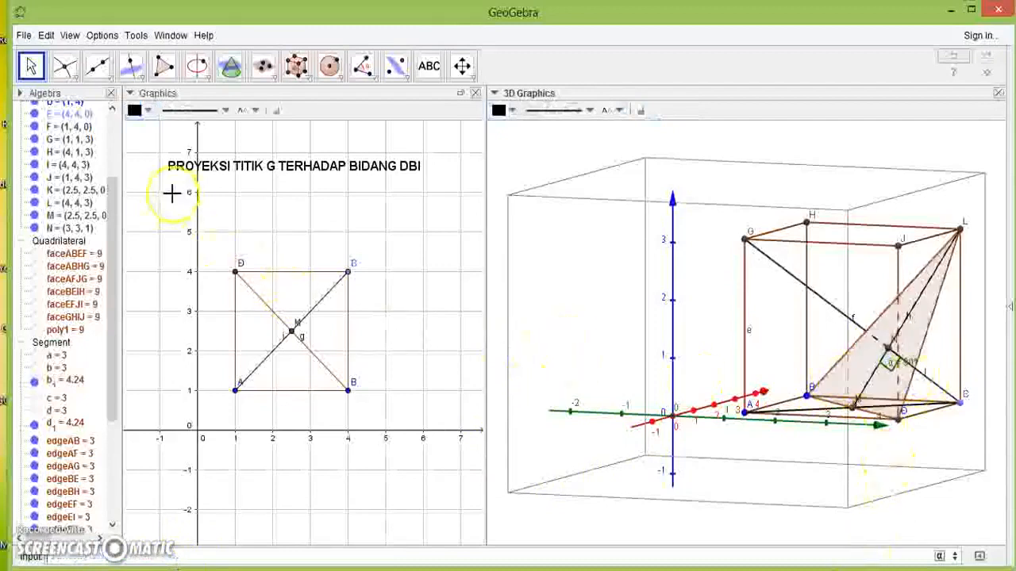
- Set the label of segment CN to show Name & Value in its object properties
{"action": "left_click_drag", "start_coordinate": [116, 228], "coordinate": [59, 382]}
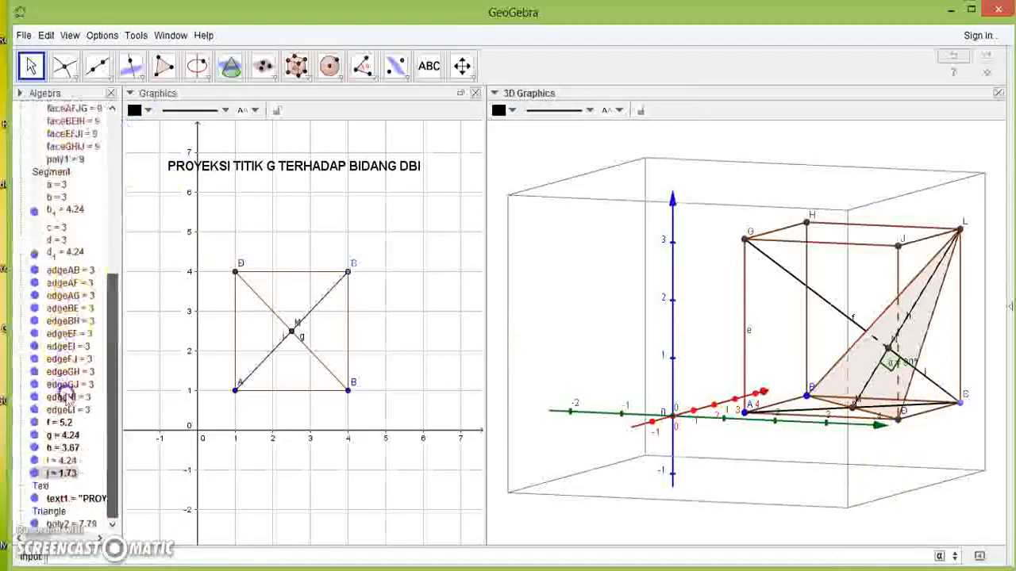
{"action": "right_click", "coordinate": [69, 475]}
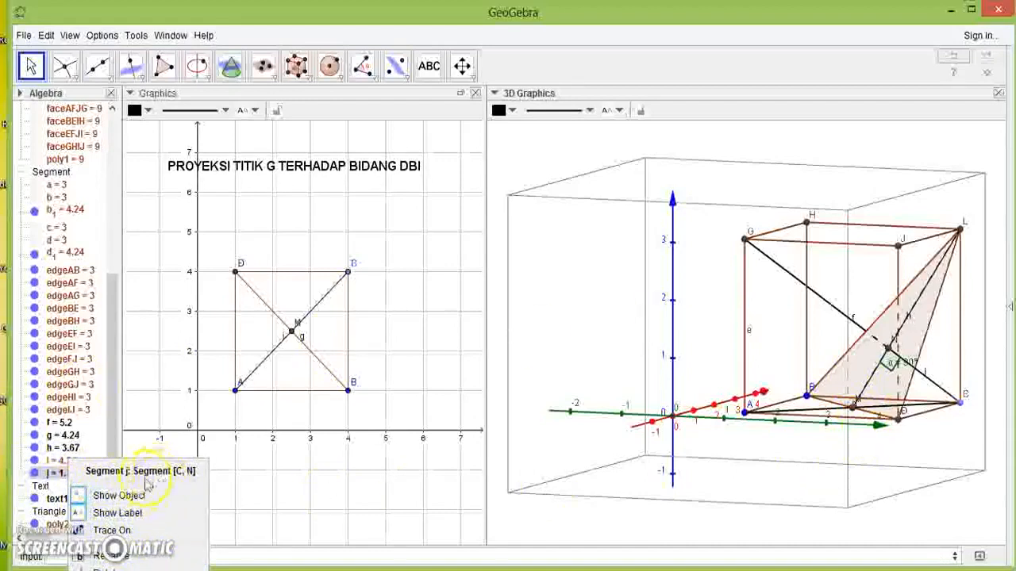
{"action": "left_click", "coordinate": [923, 374]}
{"action": "double_click", "coordinate": [923, 374]}
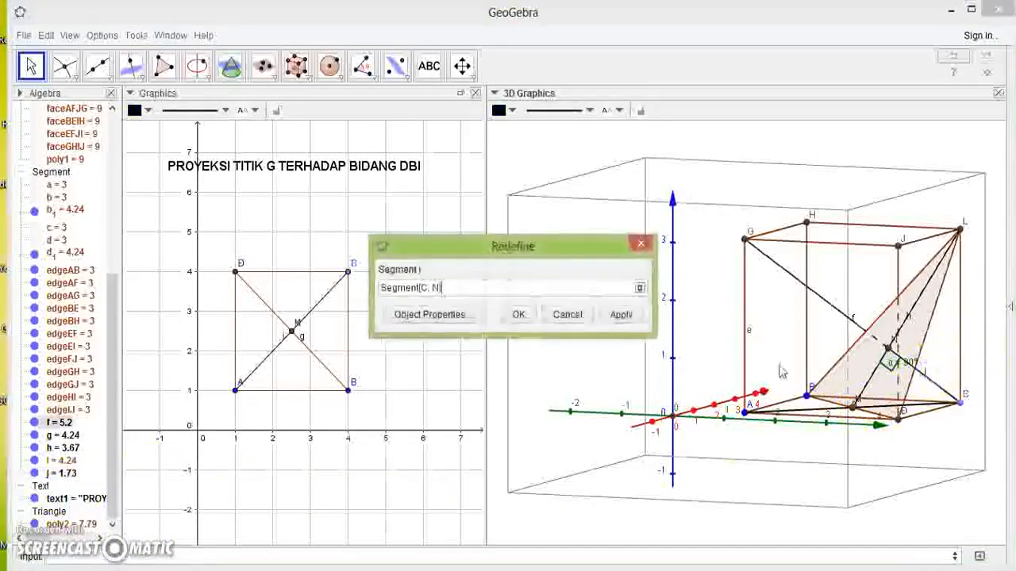
{"action": "left_click", "coordinate": [435, 315]}
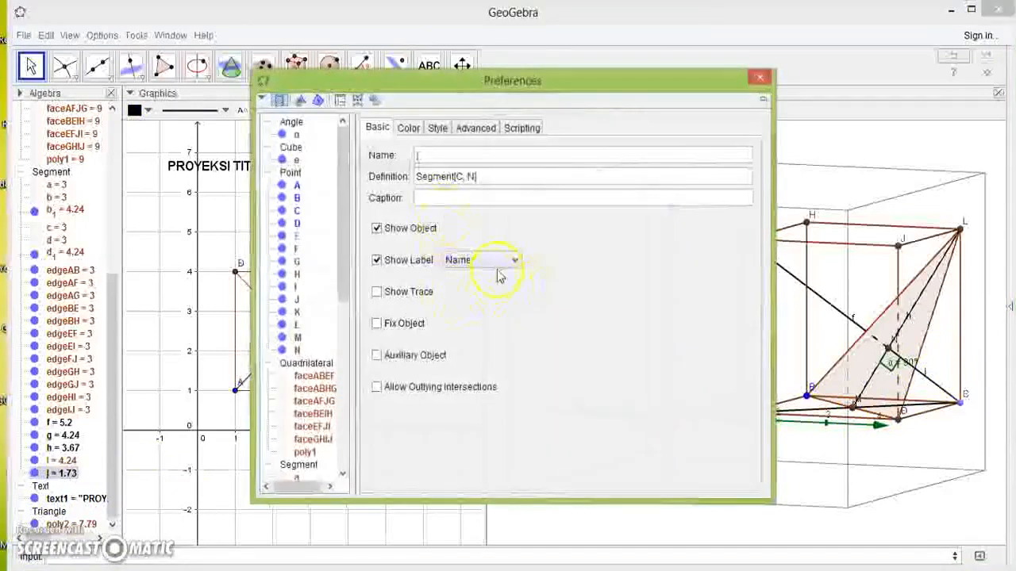
{"action": "left_click", "coordinate": [498, 260]}
{"action": "left_click", "coordinate": [500, 294]}
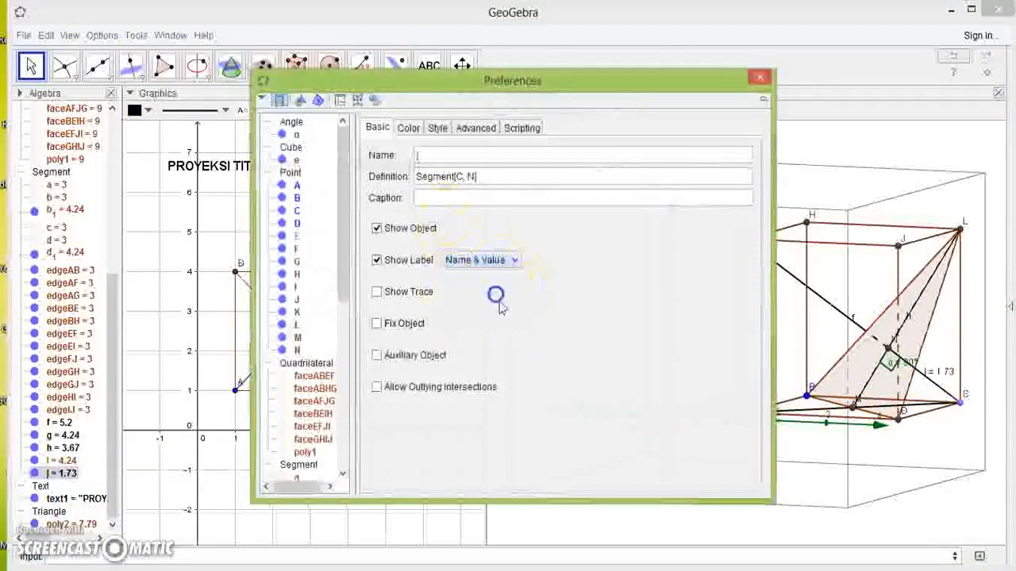
{"action": "left_click", "coordinate": [760, 80]}
- Examine the cube, triangle DBI, the marked angle and segment CN from several viewing directions in the 3D view
{"action": "left_click_drag", "start_coordinate": [551, 295], "coordinate": [671, 321]}
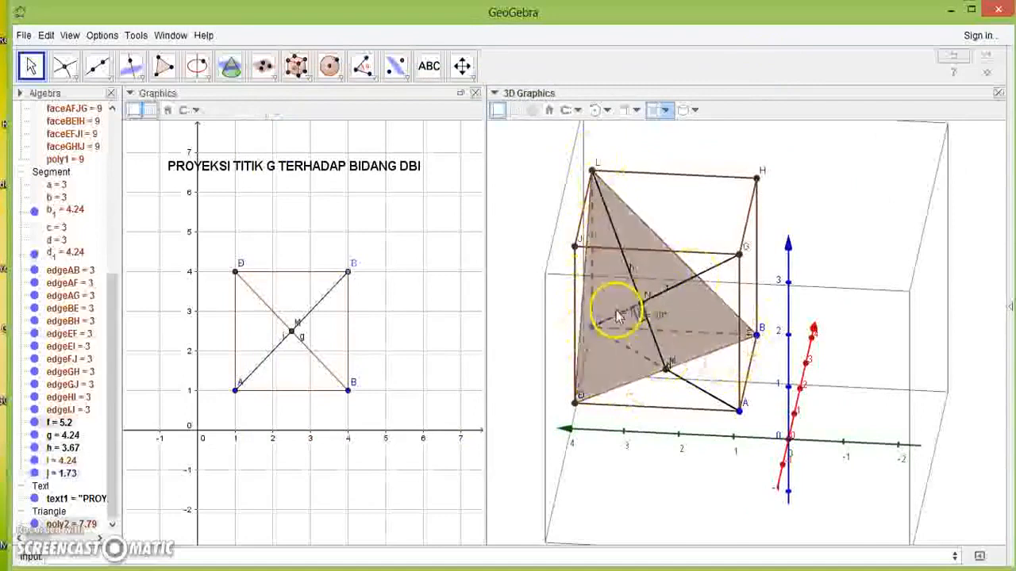
{"action": "mouse_move", "coordinate": [646, 494]}
{"action": "left_mouse_down"}
{"action": "mouse_move", "coordinate": [650, 480]}
{"action": "mouse_move", "coordinate": [634, 486]}
{"action": "left_mouse_up"}
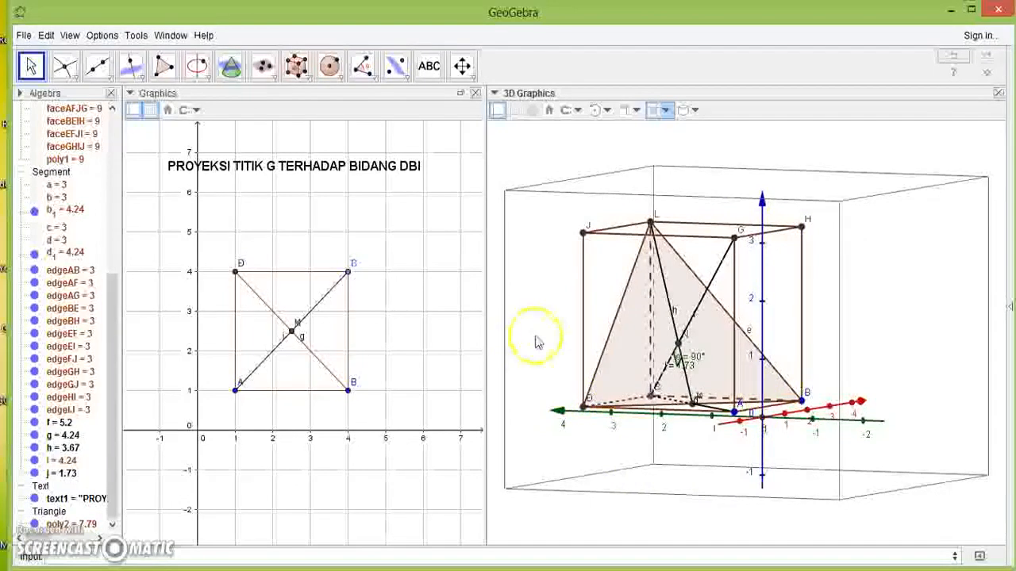
{"action": "left_click_drag", "start_coordinate": [538, 332], "coordinate": [561, 356]}
{"action": "left_click_drag", "start_coordinate": [703, 373], "coordinate": [881, 315]}
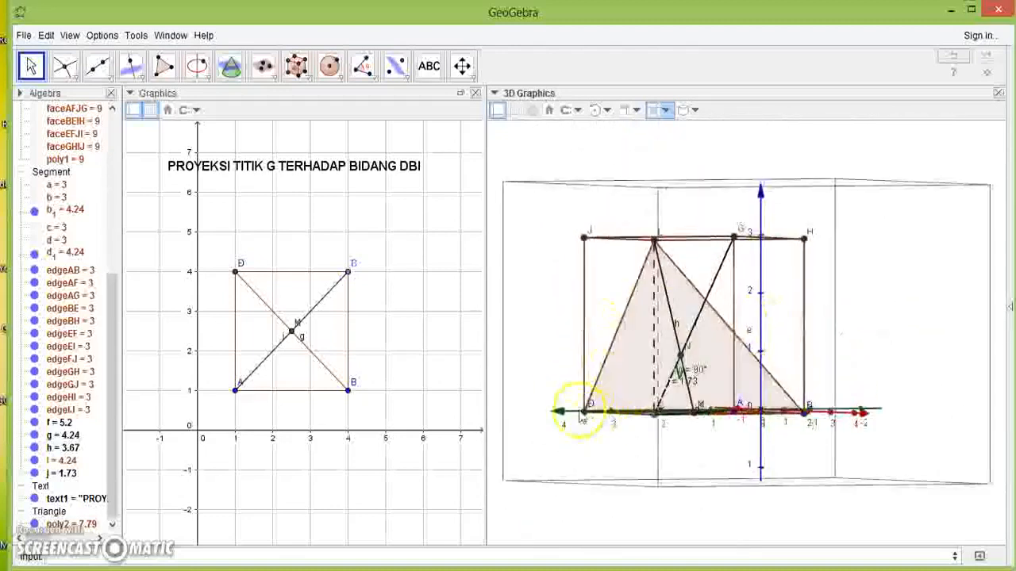
{"action": "left_click_drag", "start_coordinate": [525, 336], "coordinate": [582, 312]}
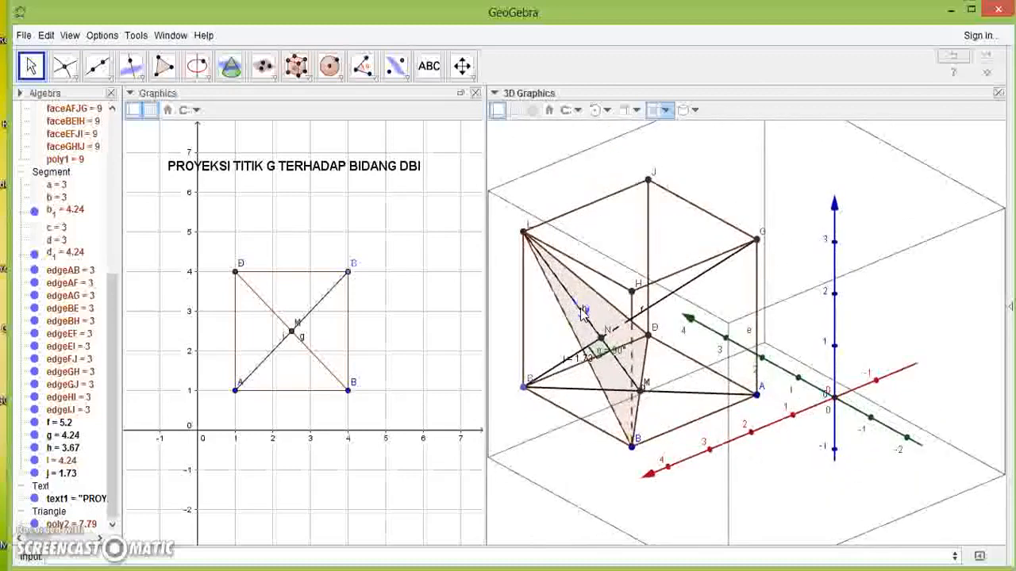
{"action": "left_click_drag", "start_coordinate": [582, 312], "coordinate": [593, 332]}
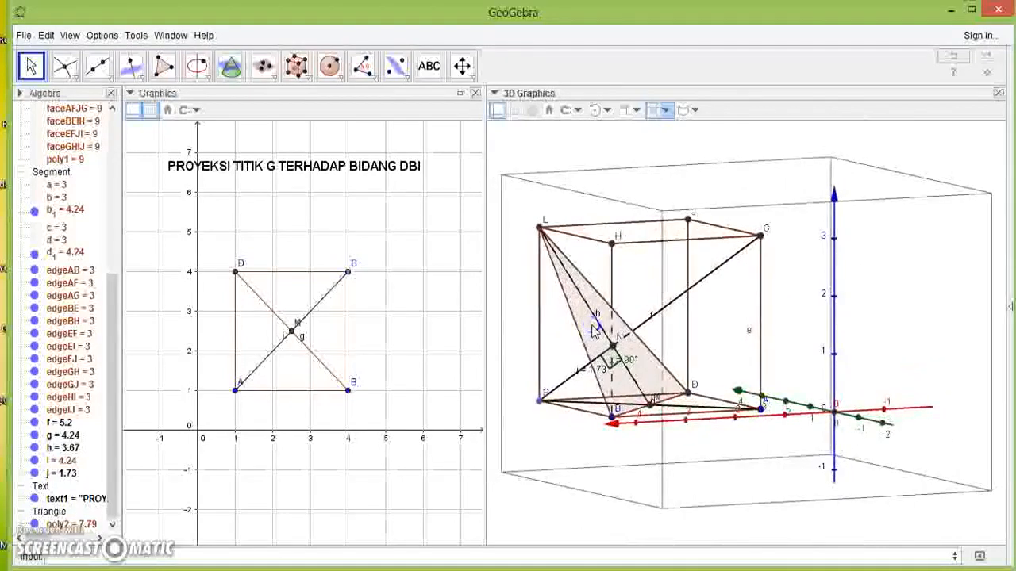